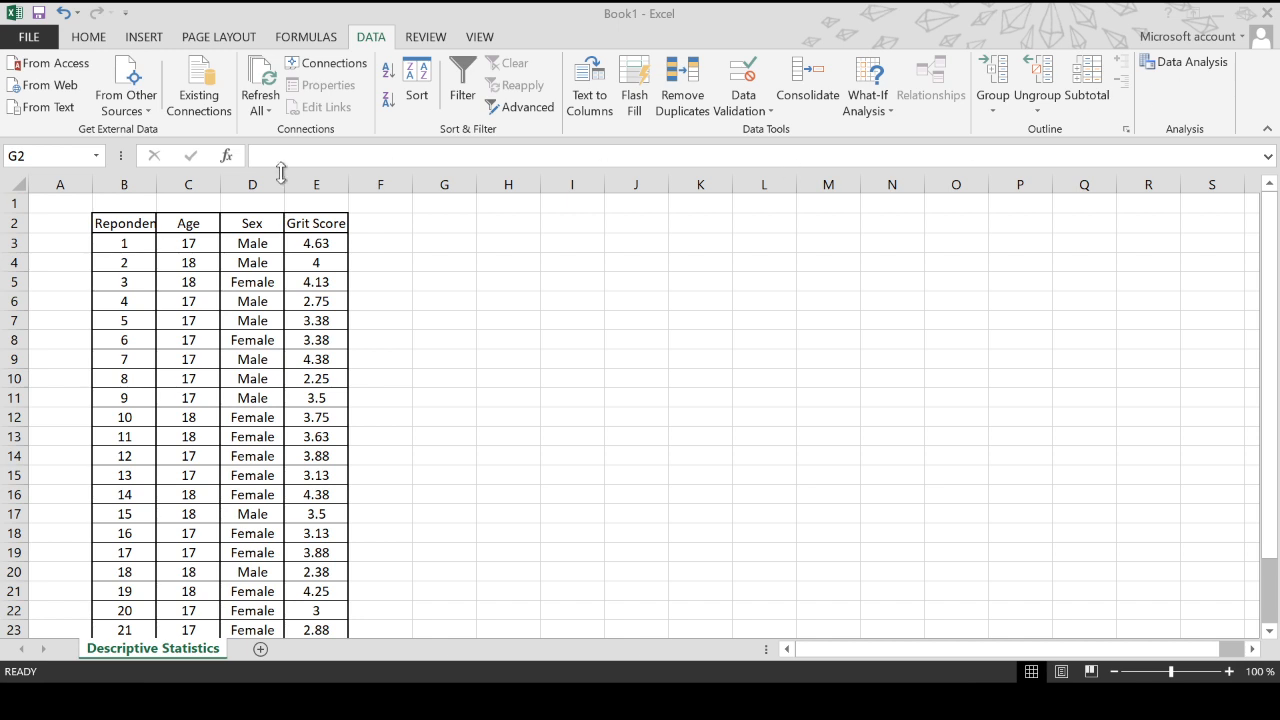
# - Open the Excel add-ins manager from Options to enable the Analysis ToolPak
pyautogui.click(30, 37)
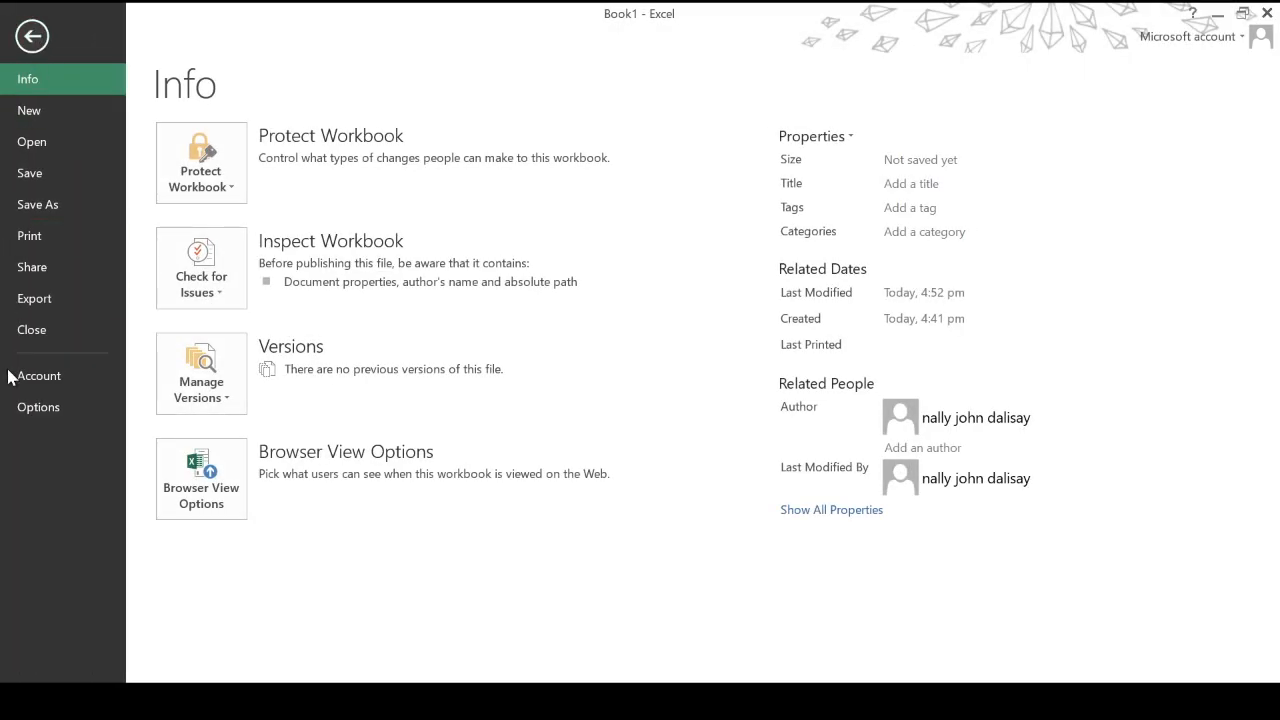
pyautogui.click(40, 411)
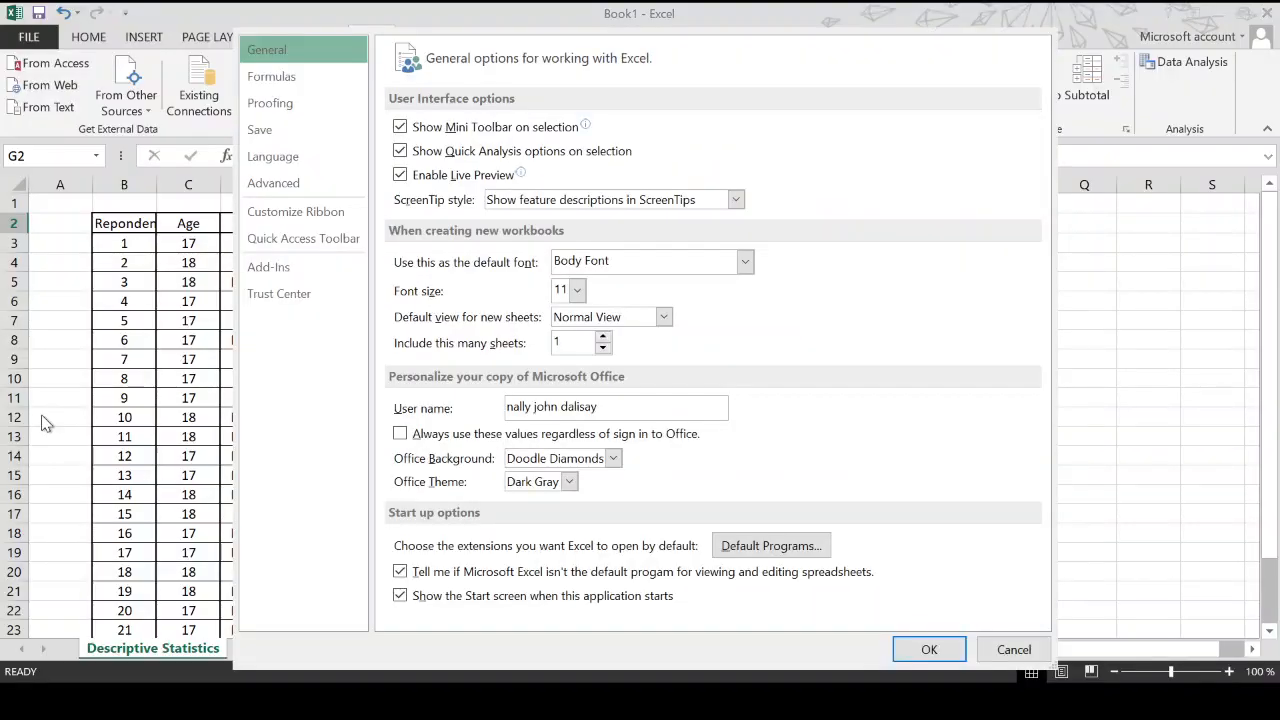
pyautogui.click(297, 276)
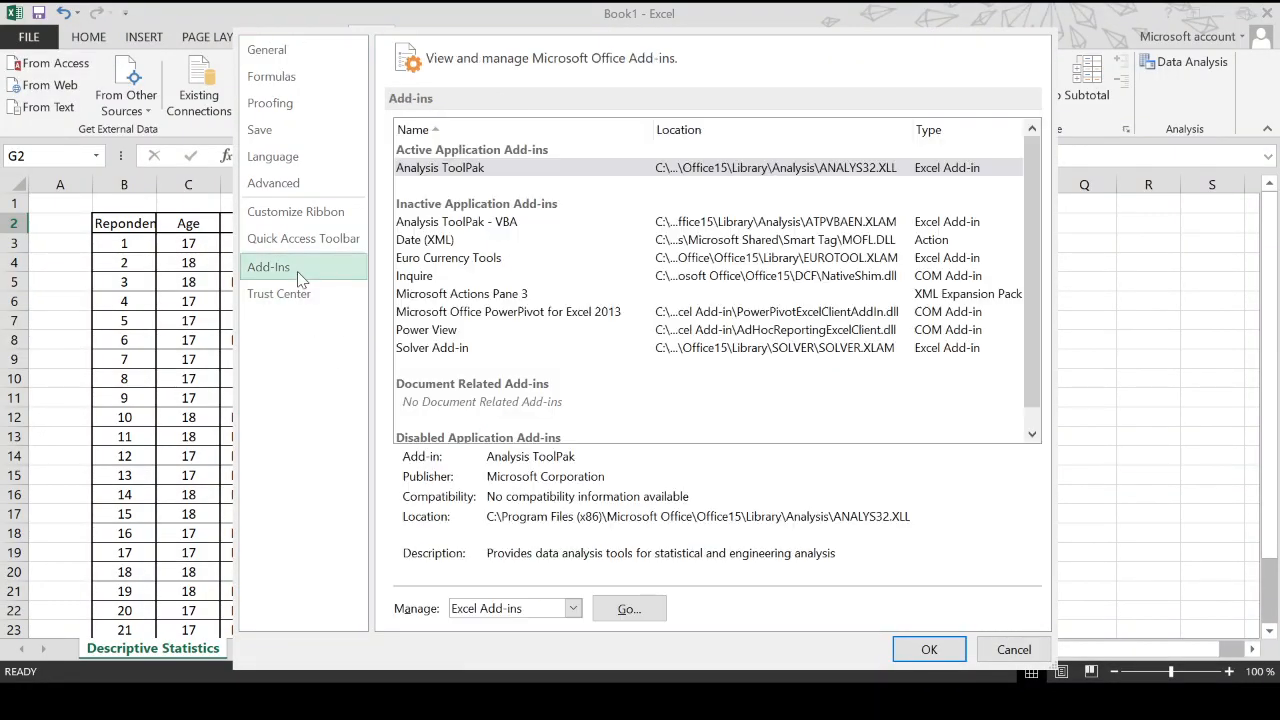
pyautogui.click(434, 170)
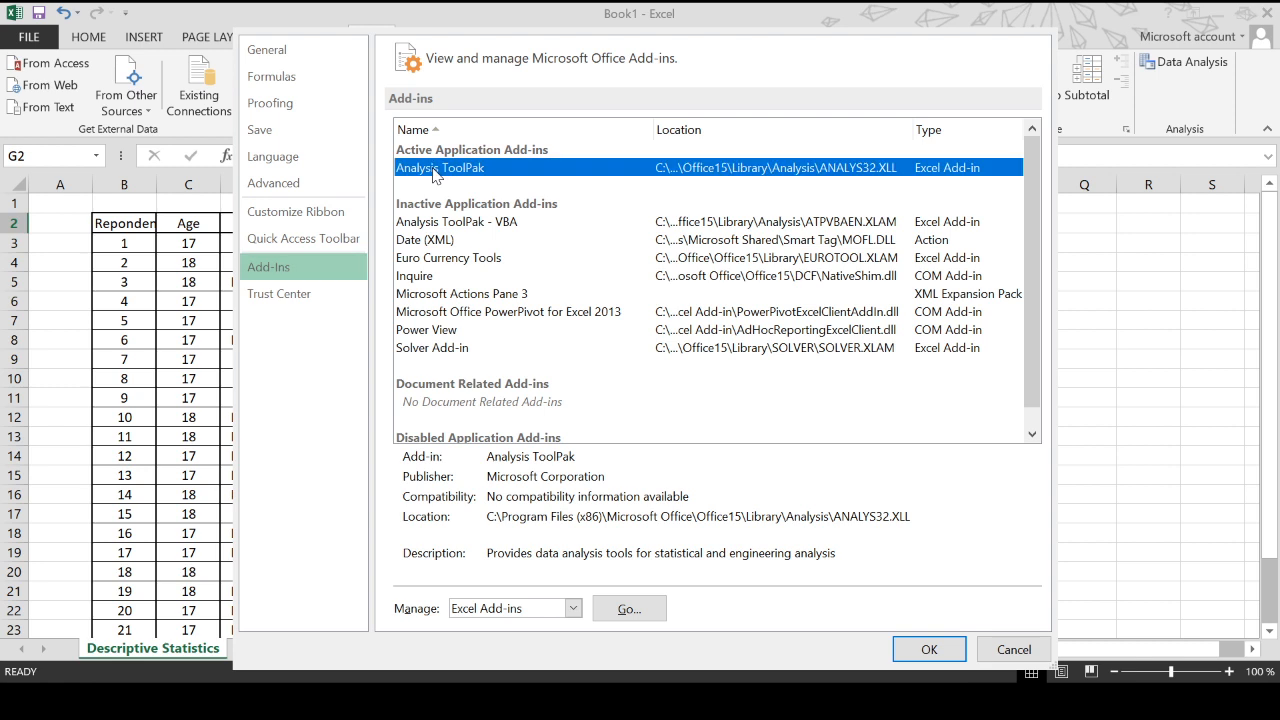
pyautogui.click(642, 613)
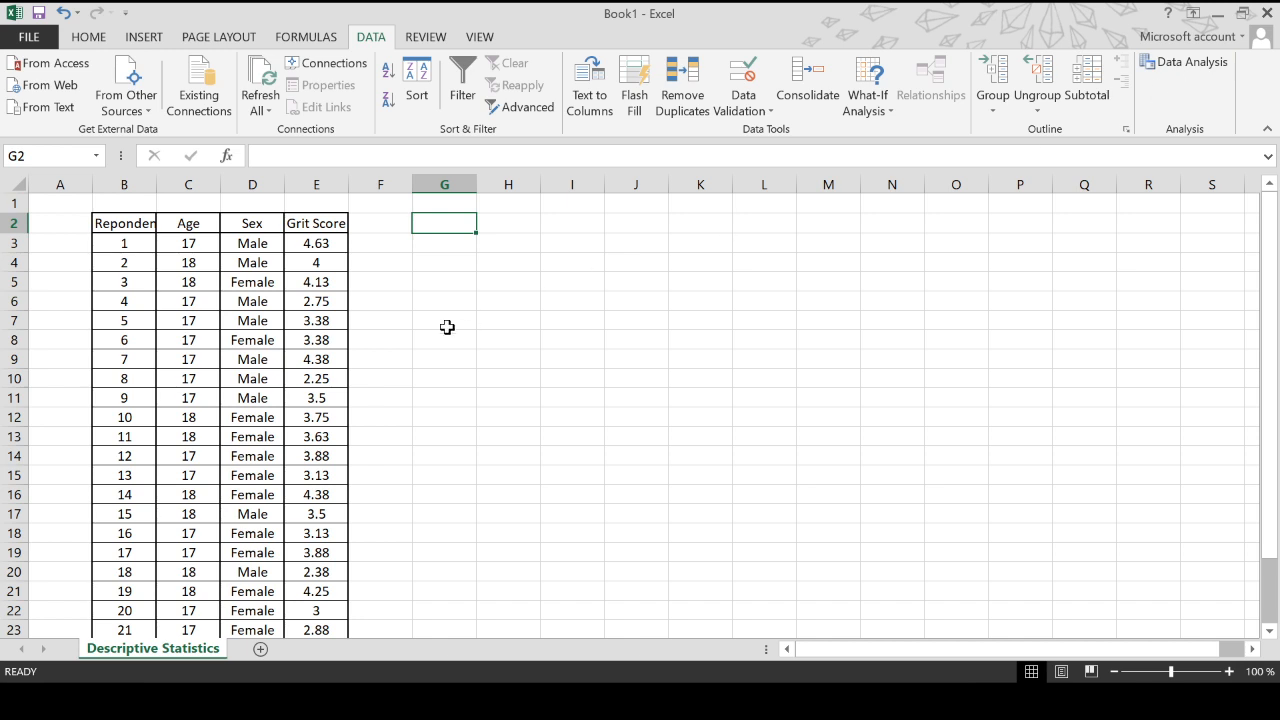
# - Review the Respondent, Age, Sex and Grit Score columns of the data table
pyautogui.click(120, 226)
pyautogui.scroll(-3, 123, 320)
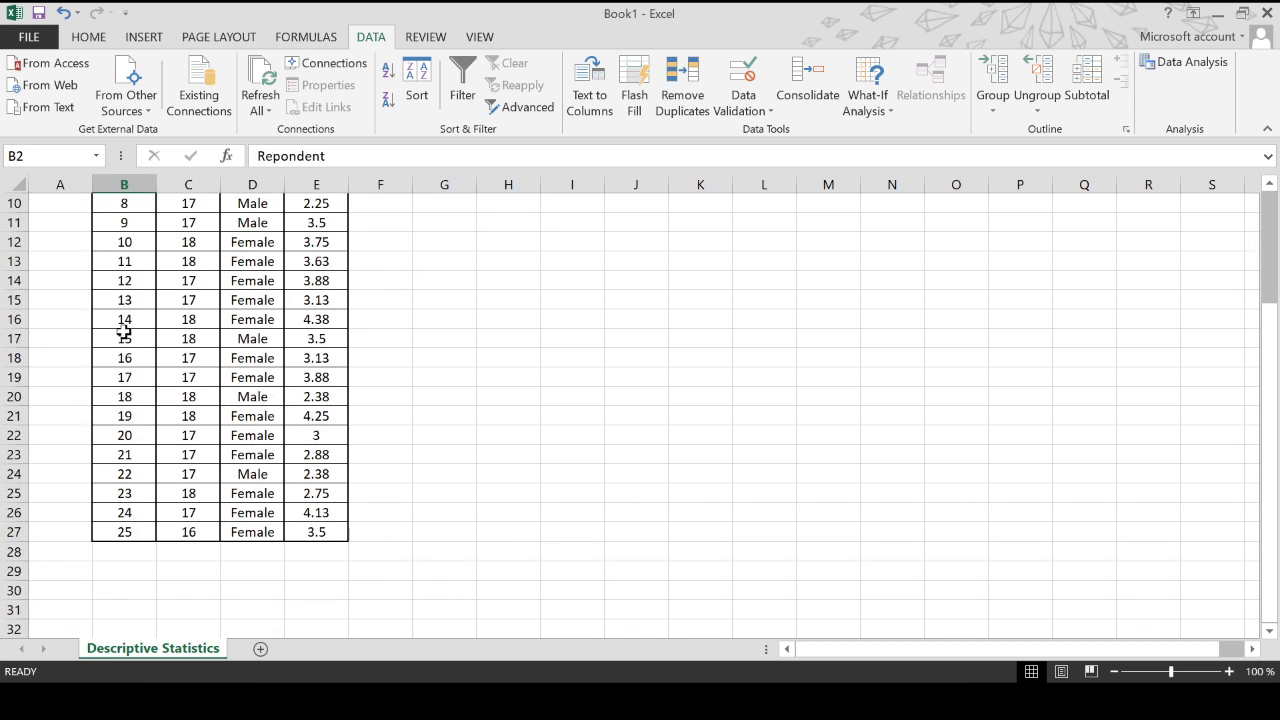
pyautogui.scroll(3, 124, 330)
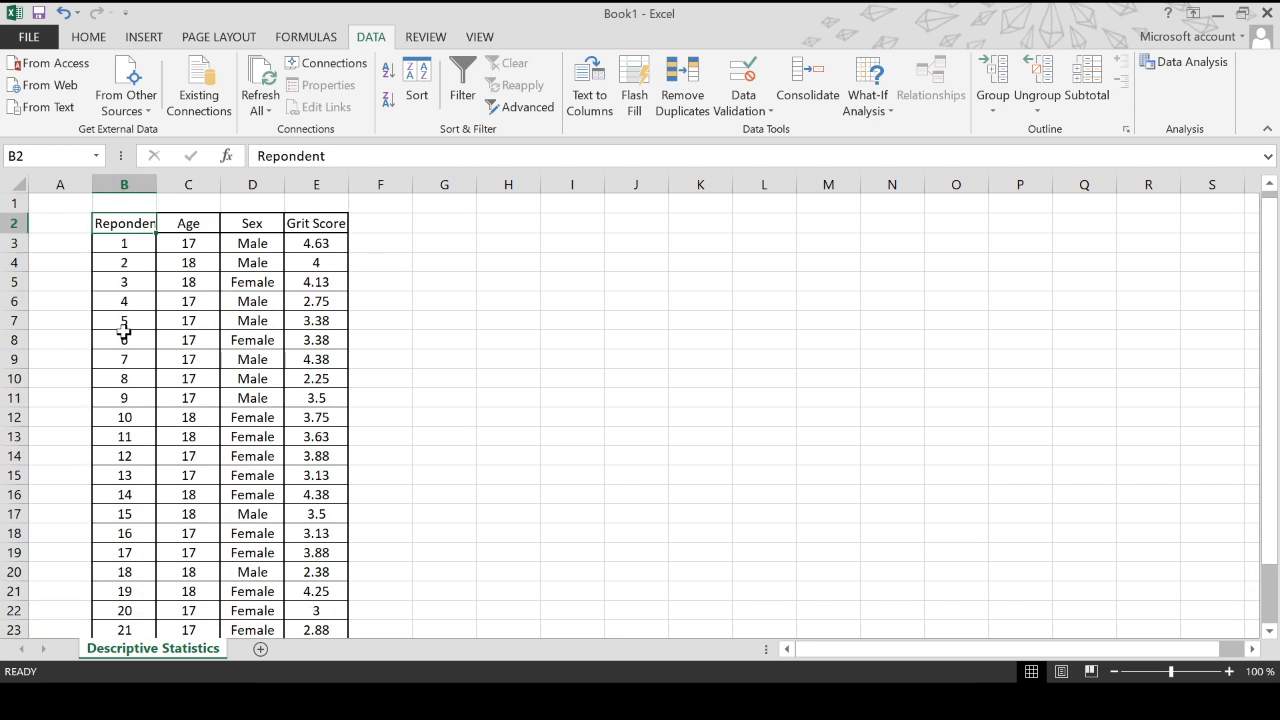
pyautogui.click(191, 240)
pyautogui.scroll(-3, 190, 297)
pyautogui.scroll(3, 203, 329)
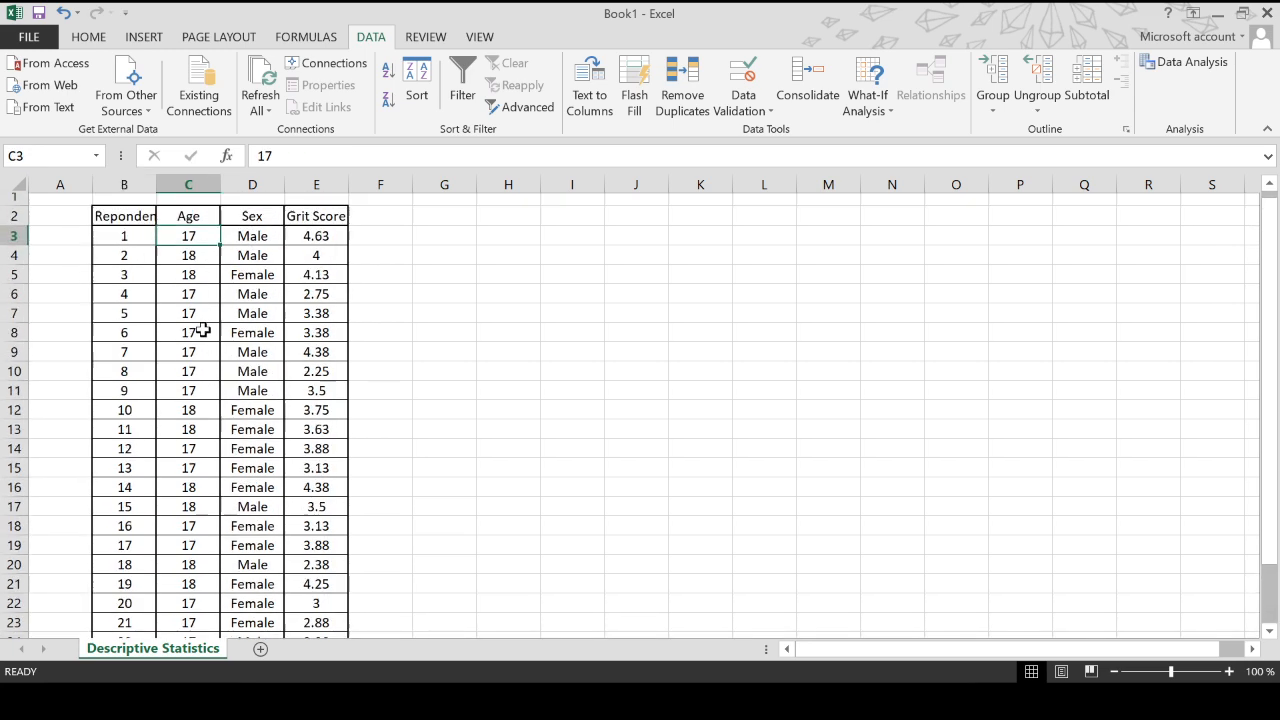
pyautogui.click(268, 243)
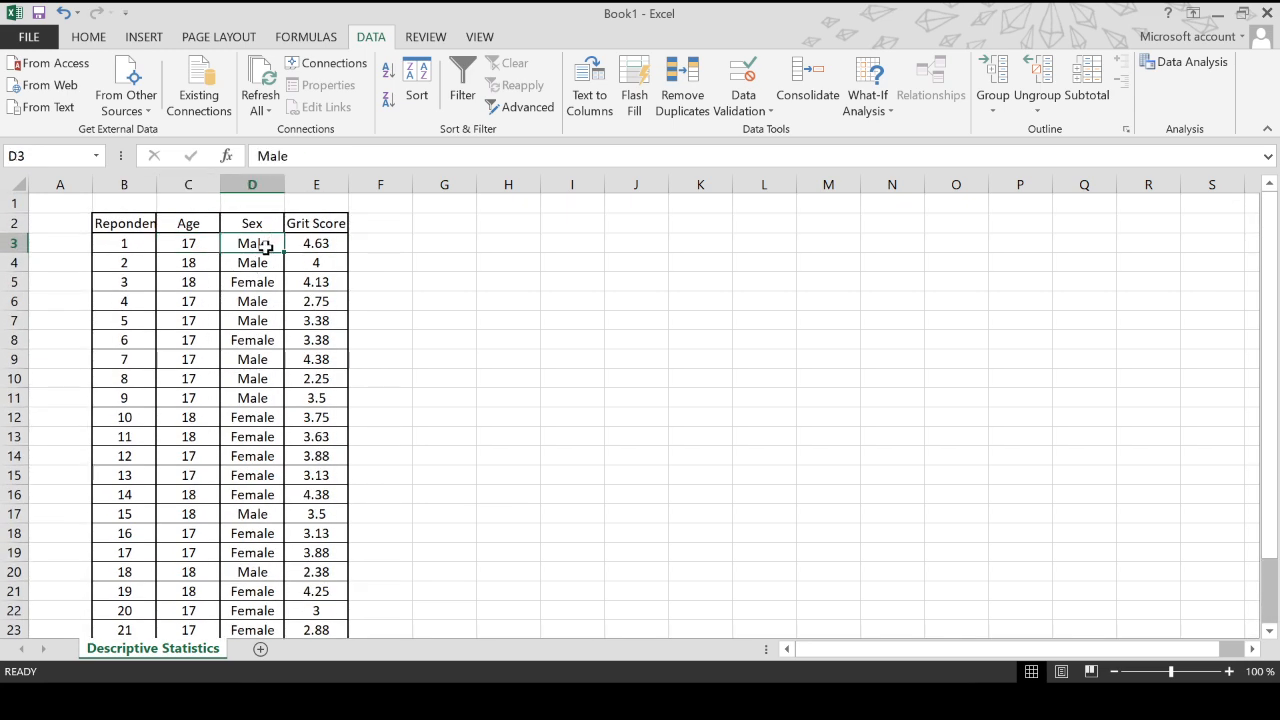
pyautogui.scroll(-2, 258, 292)
pyautogui.scroll(2, 258, 295)
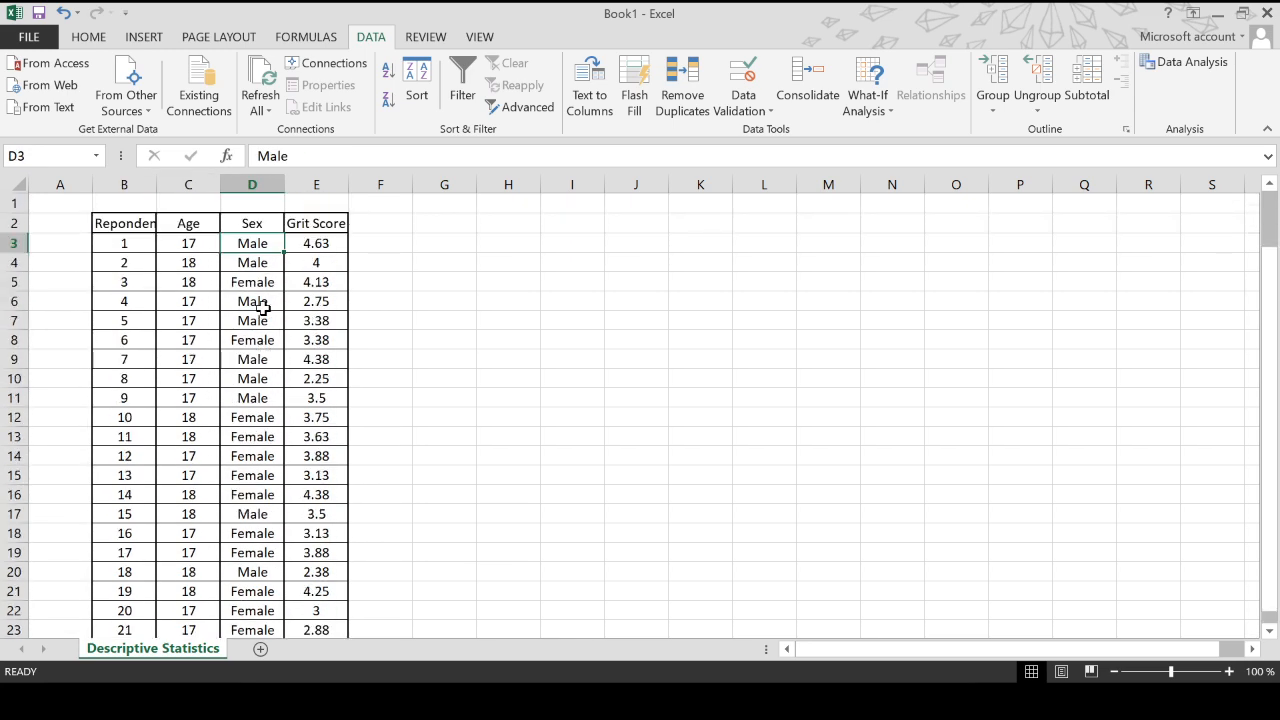
pyautogui.click(325, 245)
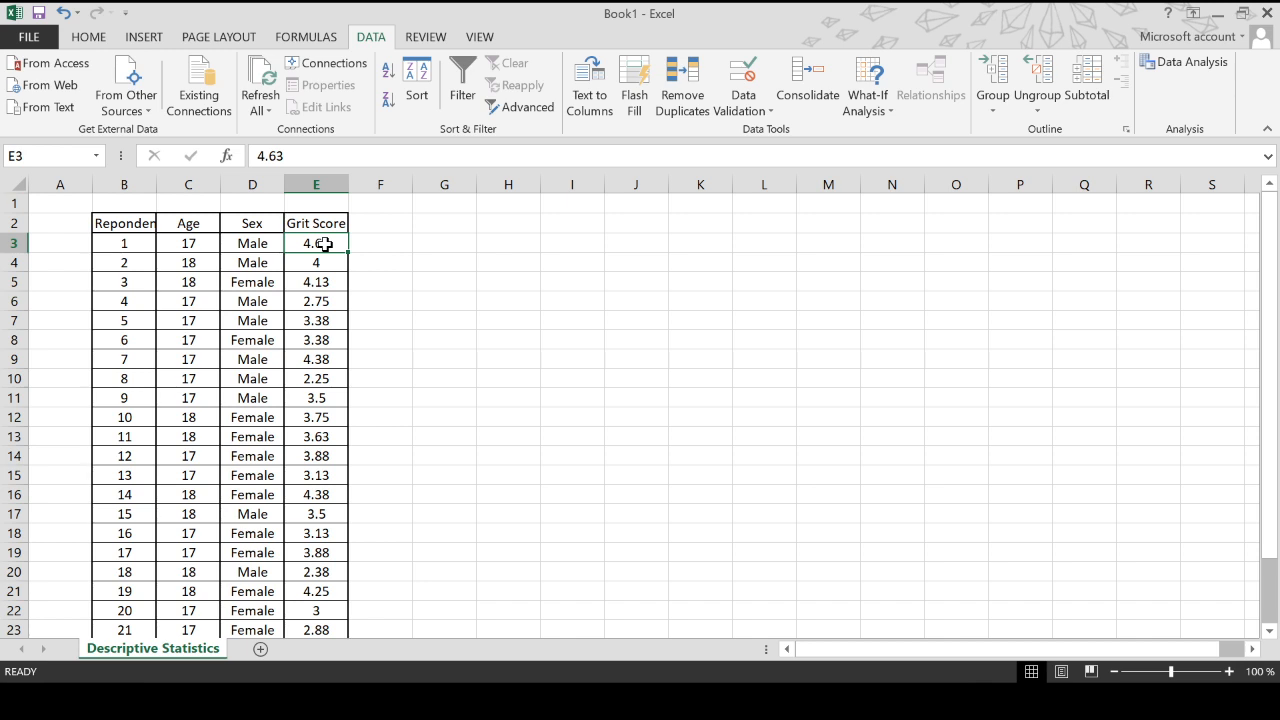
pyautogui.click(466, 236)
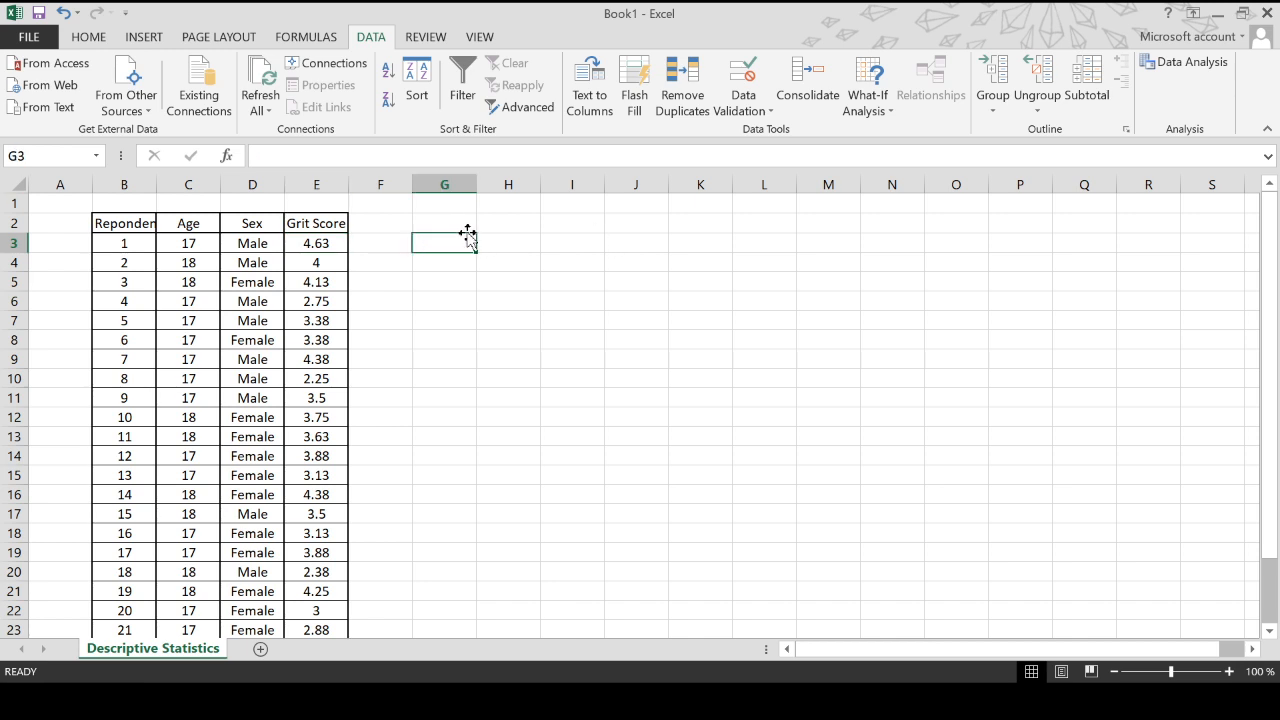
pyautogui.click(467, 224)
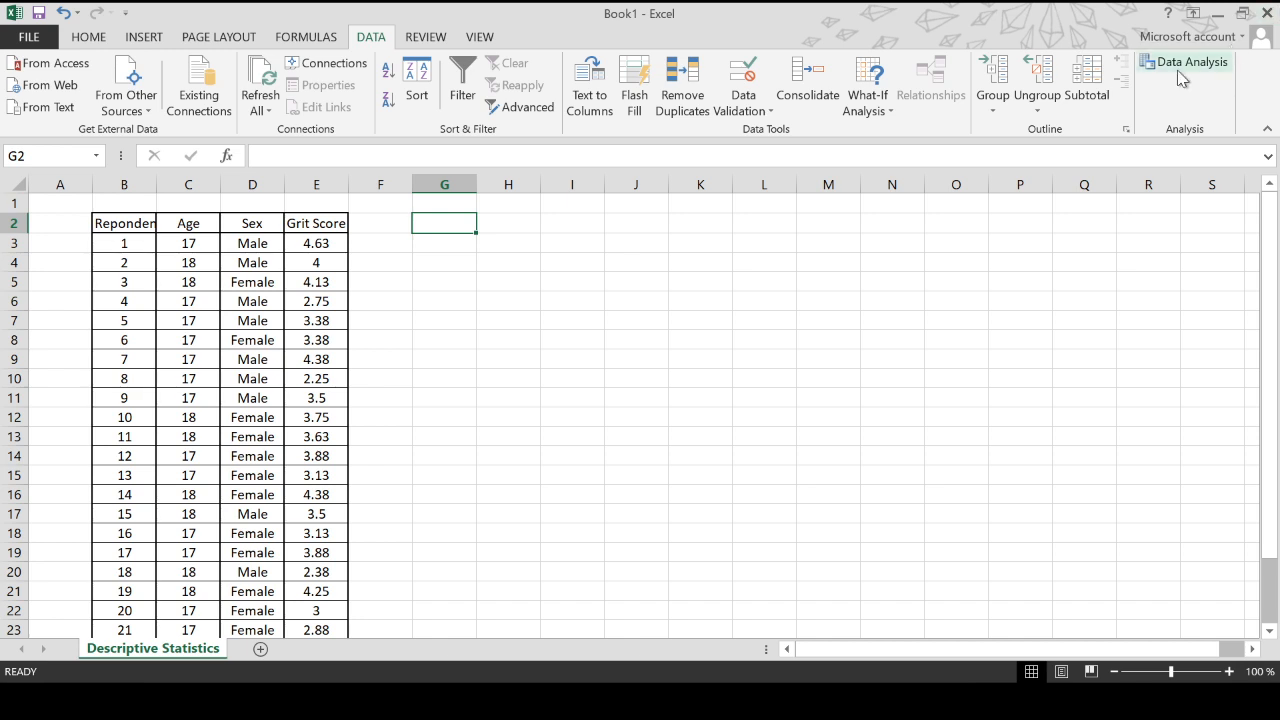
# - Open the Data Analysis tools and choose Descriptive Statistics
pyautogui.scroll(-2, 362, 359)
pyautogui.scroll(2, 363, 360)
pyautogui.click(1183, 64)
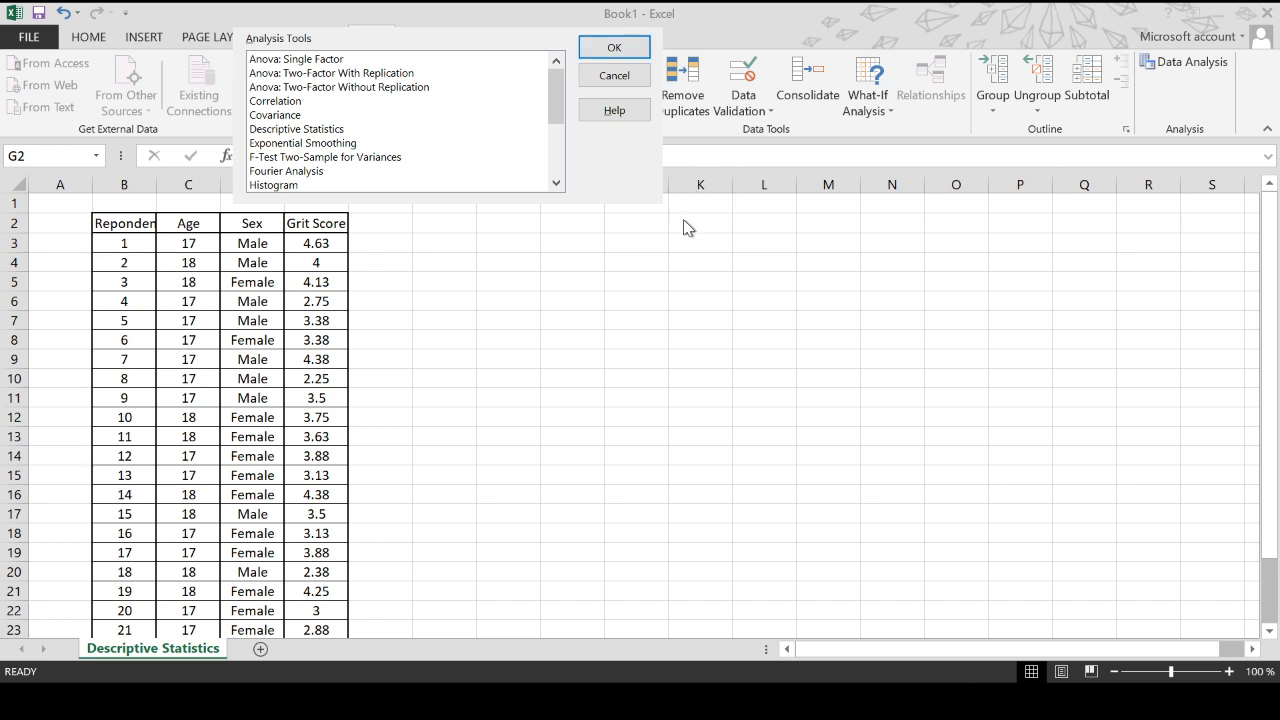
pyautogui.click(285, 101)
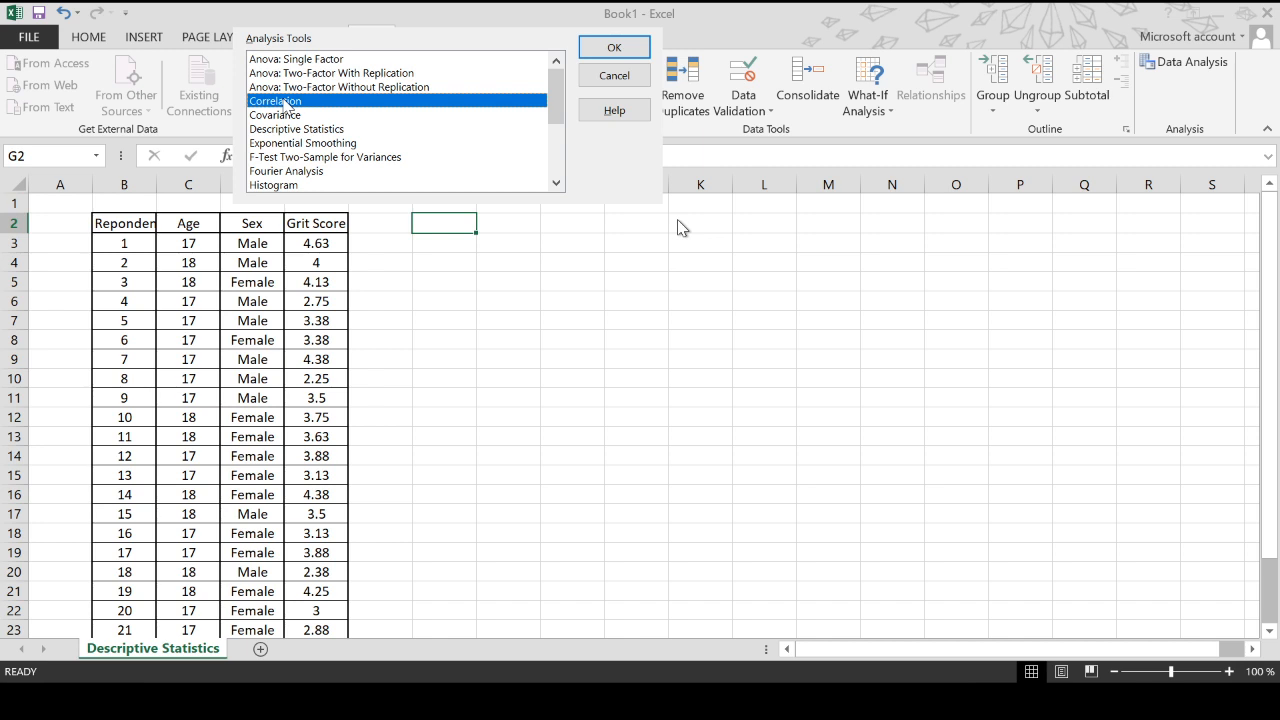
pyautogui.click(290, 115)
pyautogui.click(300, 129)
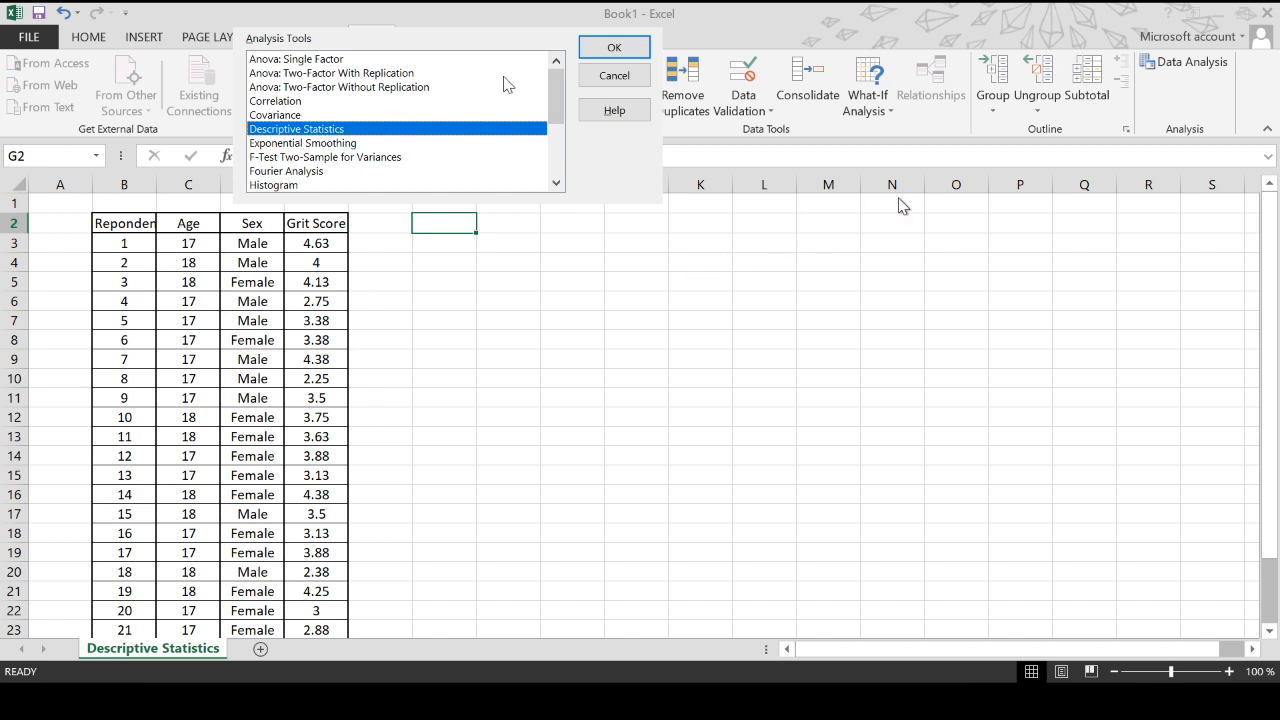
pyautogui.click(614, 48)
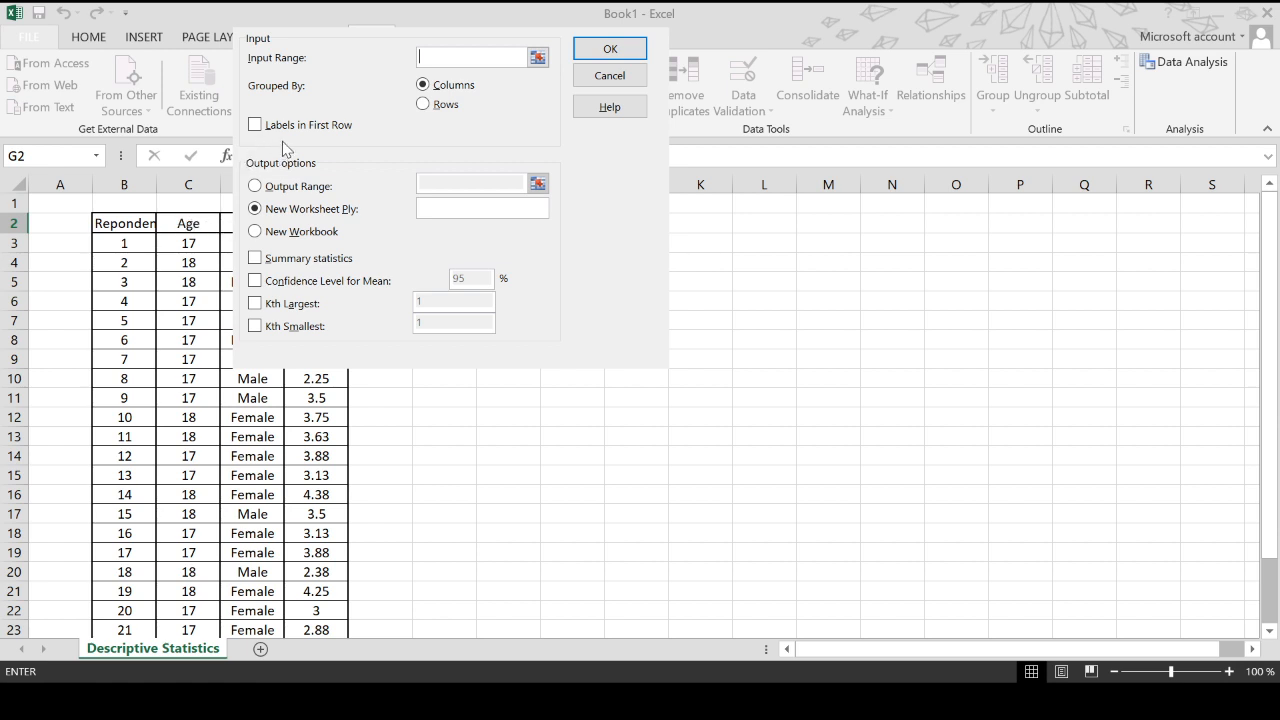
# - Tick labels in first row and set the input range to C2:E27
pyautogui.click(256, 126)
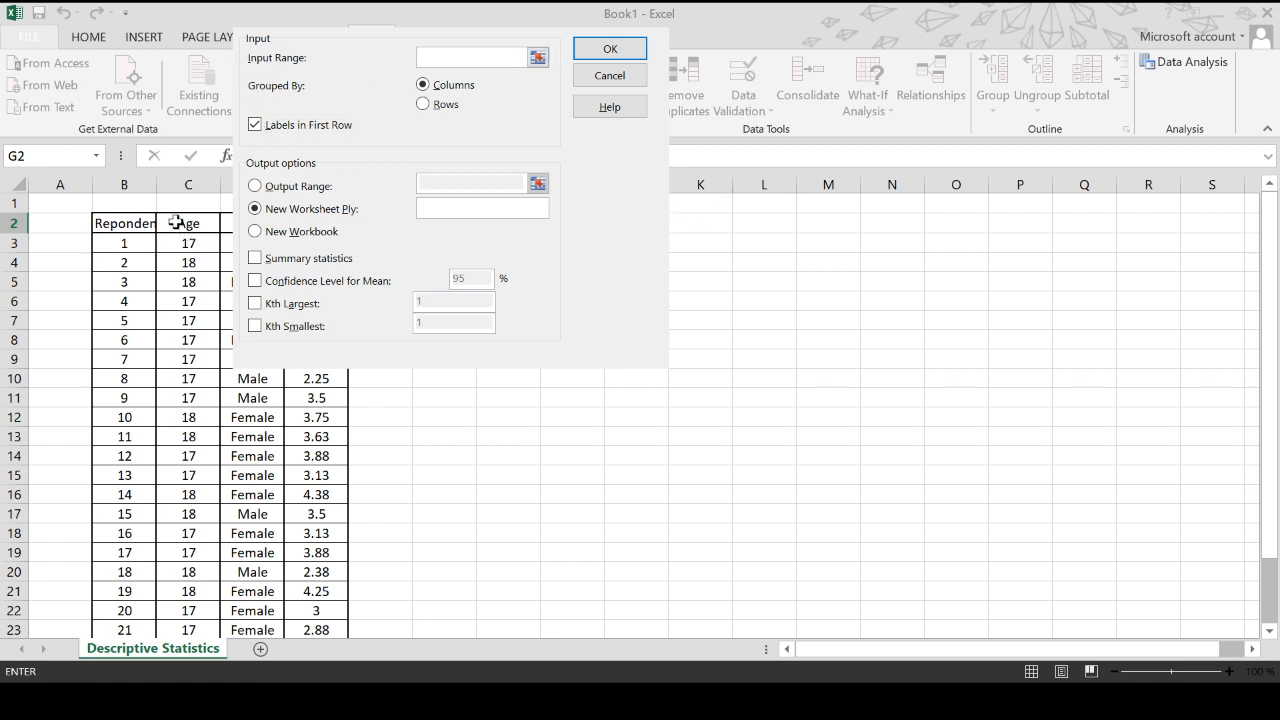
pyautogui.moveTo(180, 223); pyautogui.dragTo(306, 569)
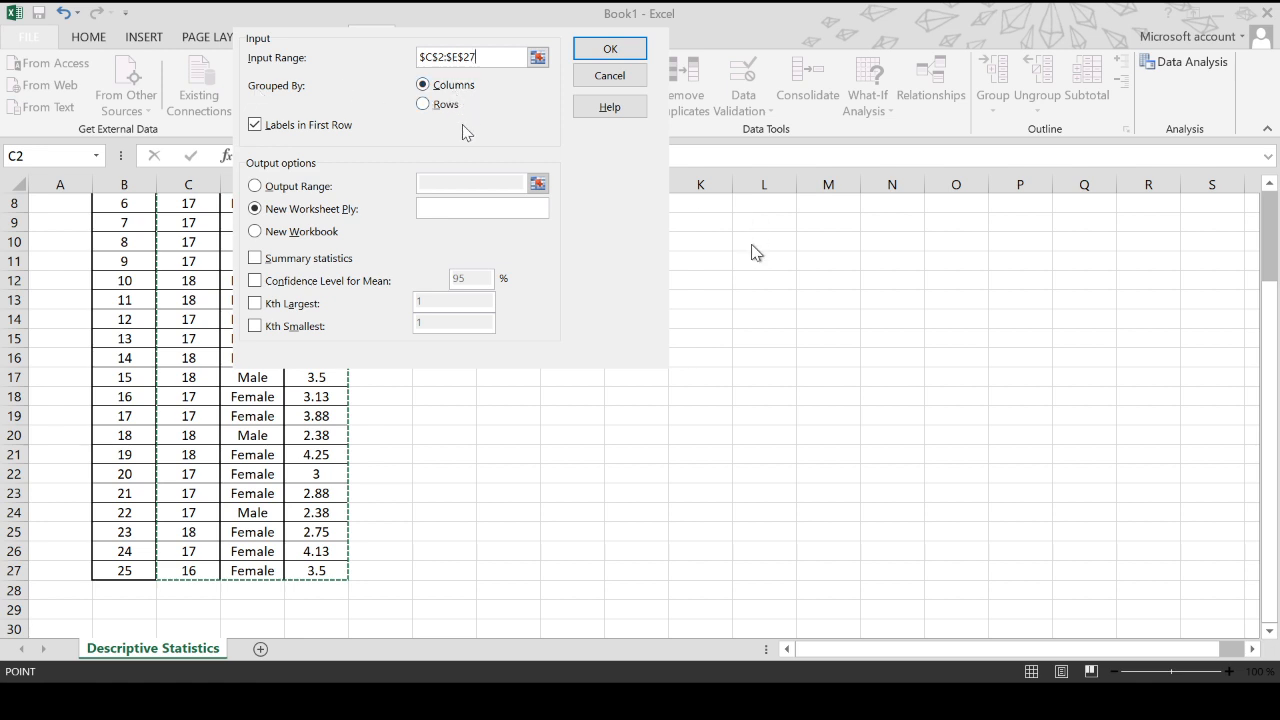
# - Set the output range to cell G2 and enable summary statistics
pyautogui.click(256, 186)
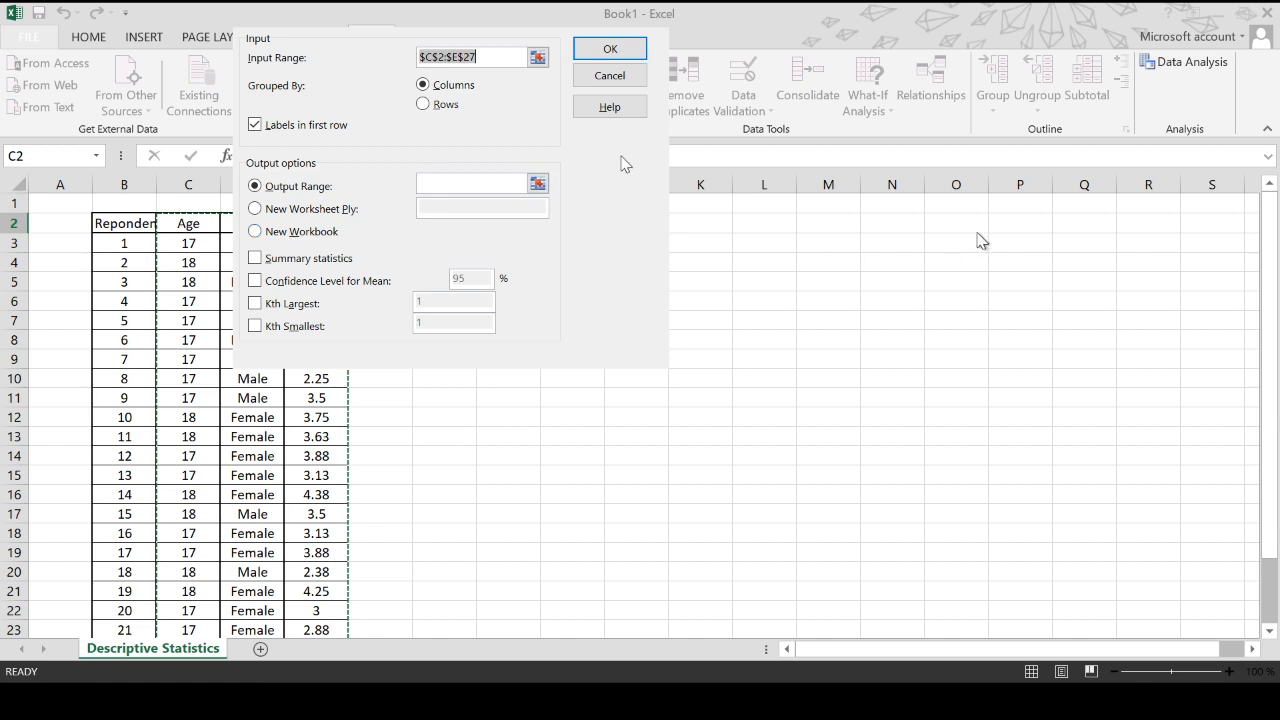
pyautogui.click(471, 183)
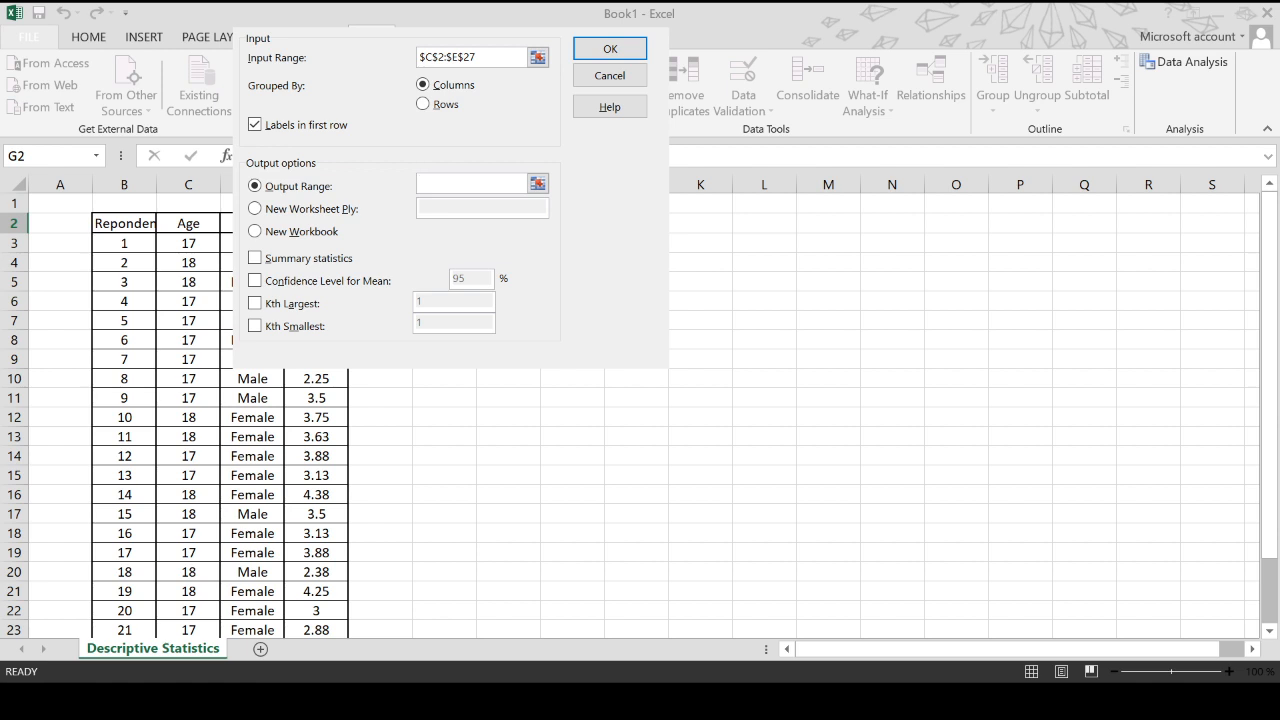
pyautogui.click(444, 223)
pyautogui.click(280, 261)
# - Run the analysis with the input range reset to the Age column only
pyautogui.click(609, 48)
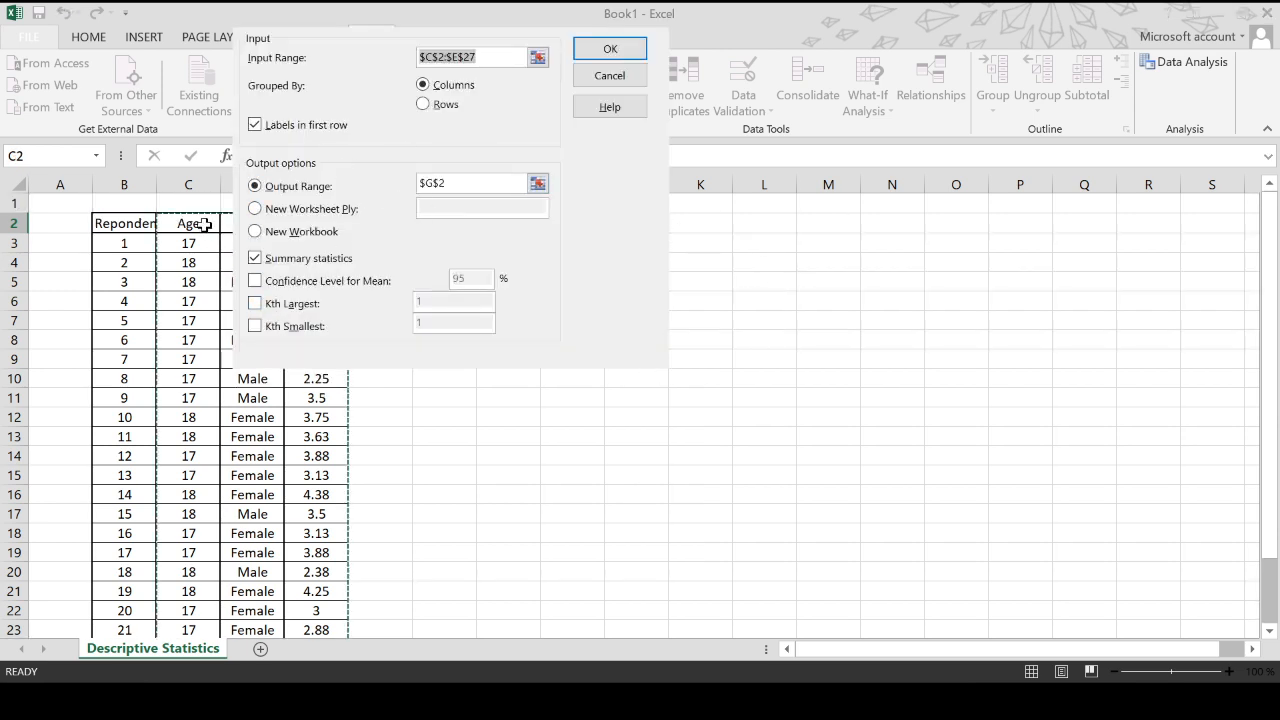
pyautogui.moveTo(204, 224); pyautogui.dragTo(182, 614)
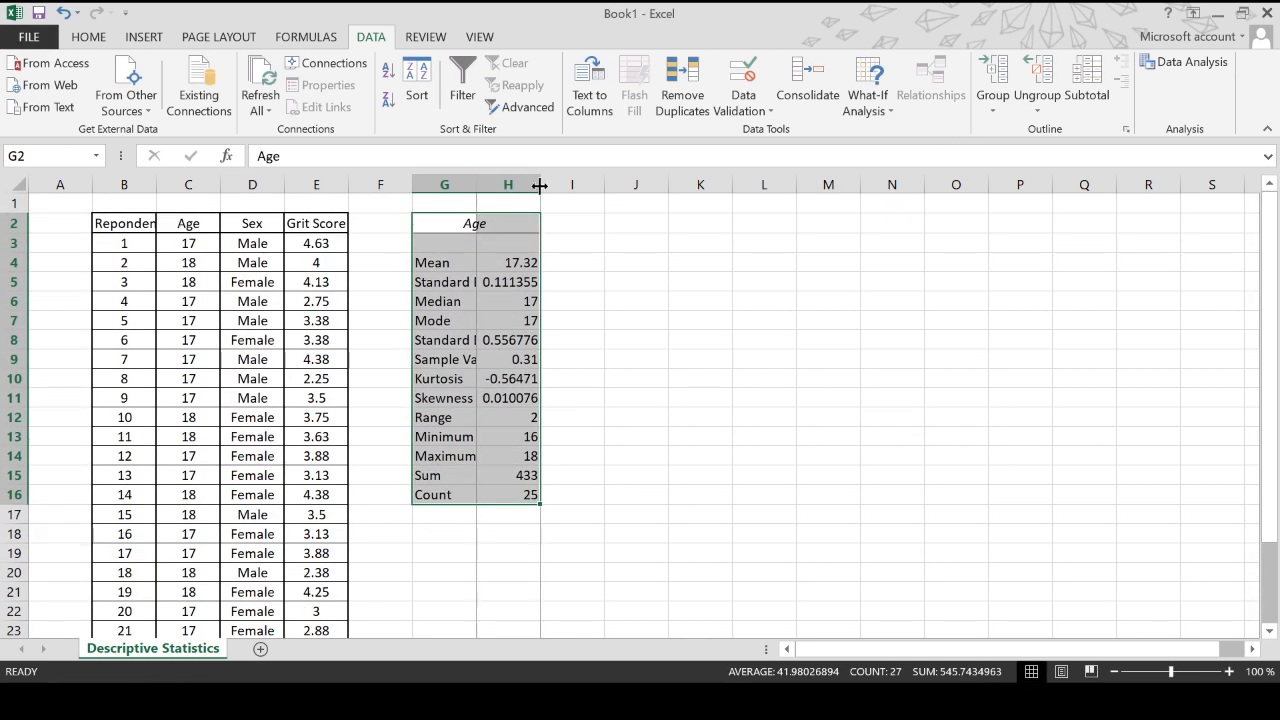
# - Widen columns G and H so the statistics labels and values fit
pyautogui.moveTo(540, 185); pyautogui.dragTo(564, 185)
pyautogui.moveTo(476, 185); pyautogui.dragTo(537, 190)
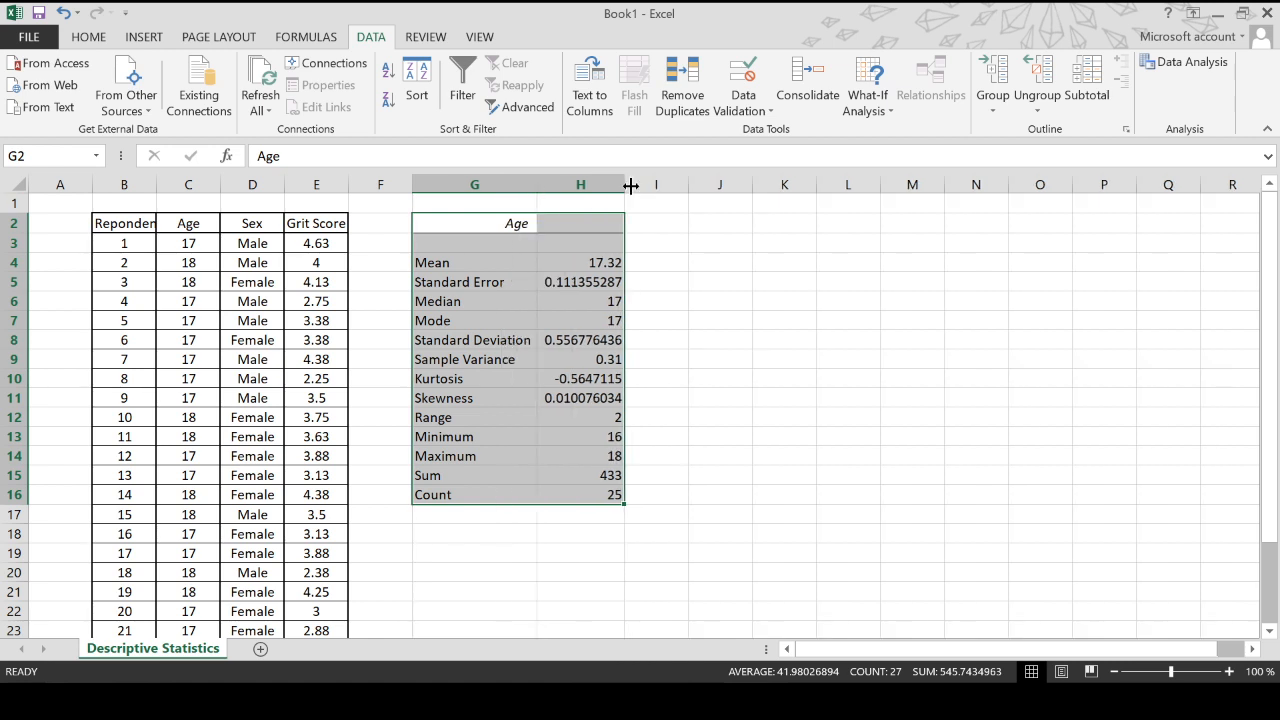
pyautogui.moveTo(626, 184); pyautogui.dragTo(649, 184)
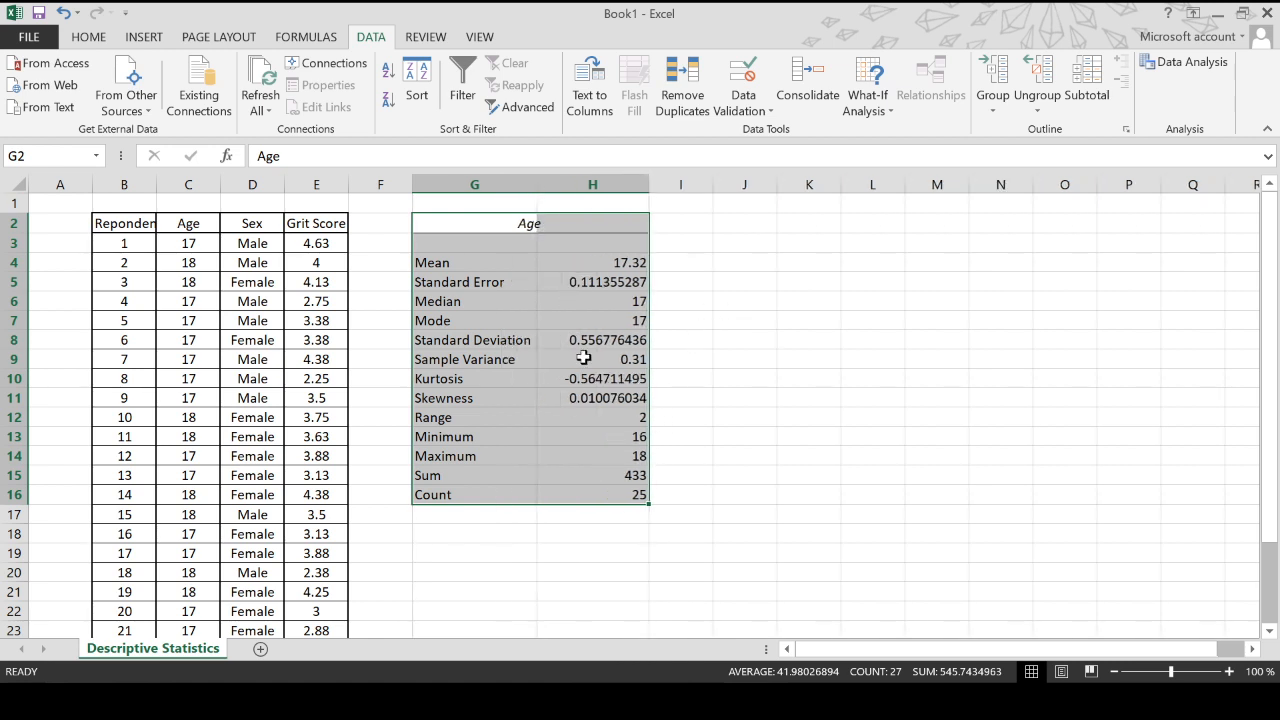
# - Highlight the Mean, Median and Mode rows of the statistics table with yellow fill
pyautogui.click(583, 320)
pyautogui.click(507, 262)
pyautogui.moveTo(507, 262); pyautogui.dragTo(590, 262)
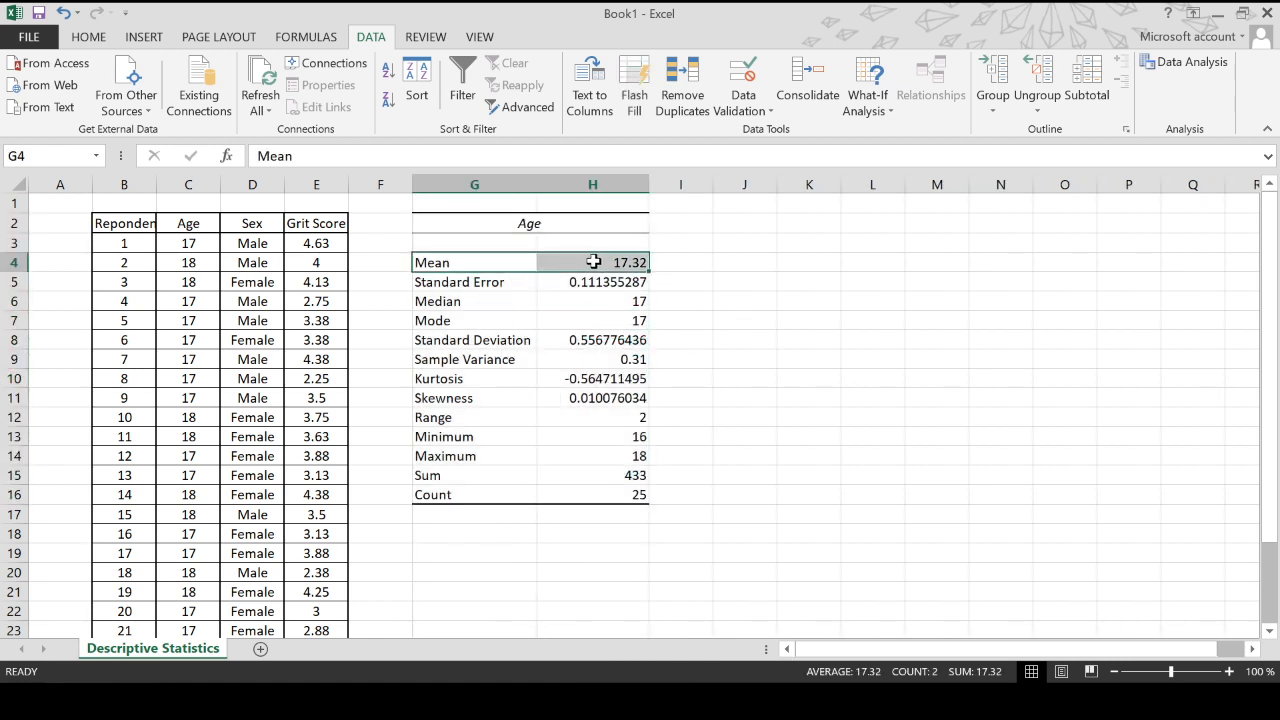
pyautogui.click(88, 36)
pyautogui.click(272, 103)
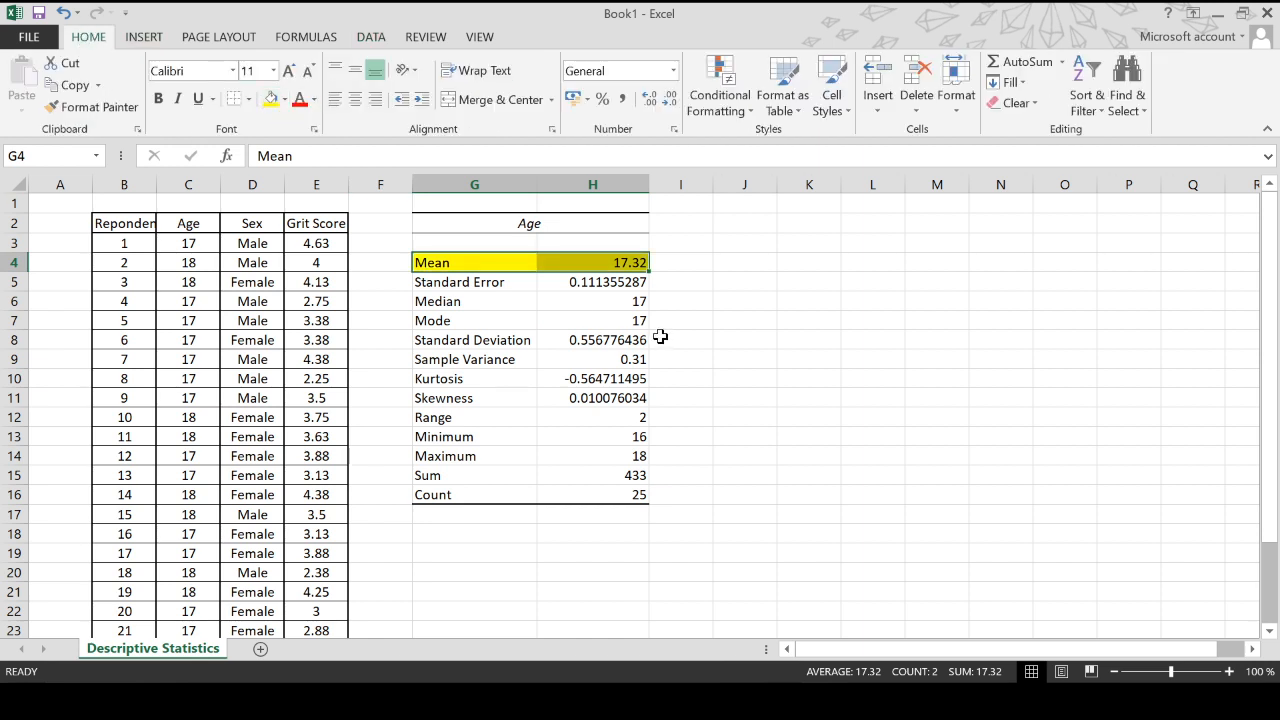
pyautogui.click(455, 303)
pyautogui.moveTo(455, 303); pyautogui.dragTo(562, 318)
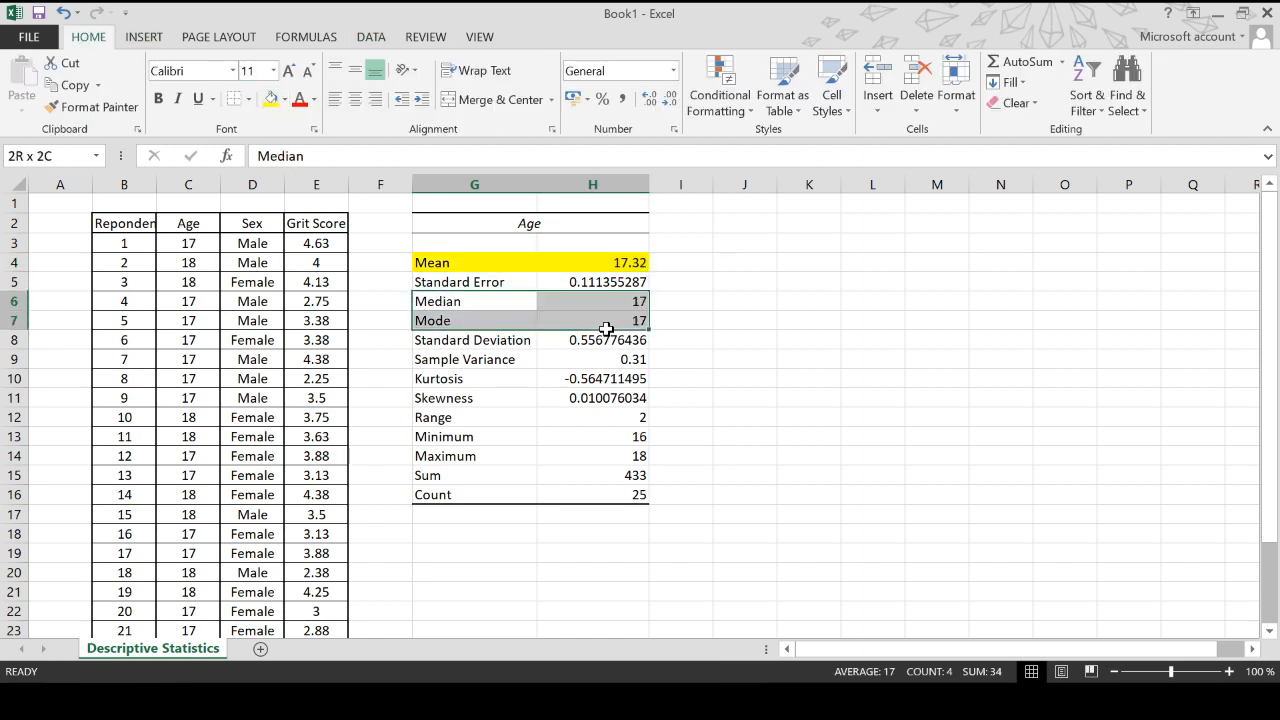
pyautogui.click(270, 100)
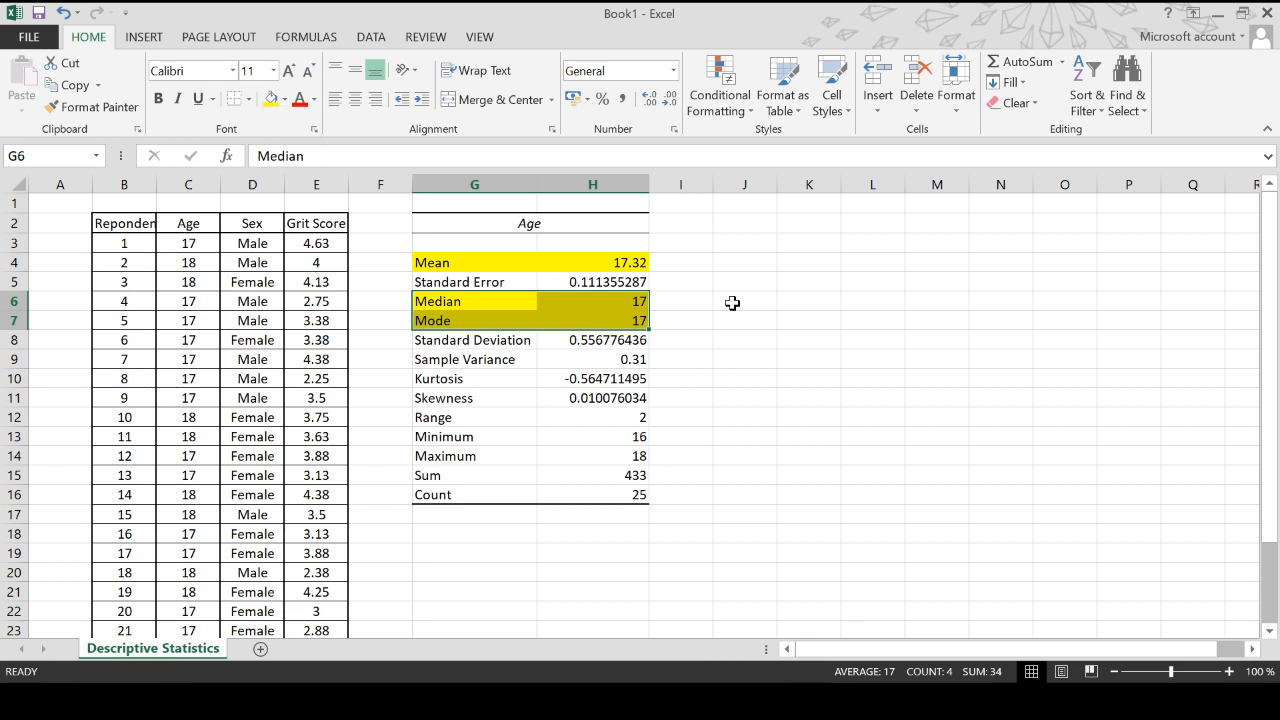
pyautogui.click(697, 262)
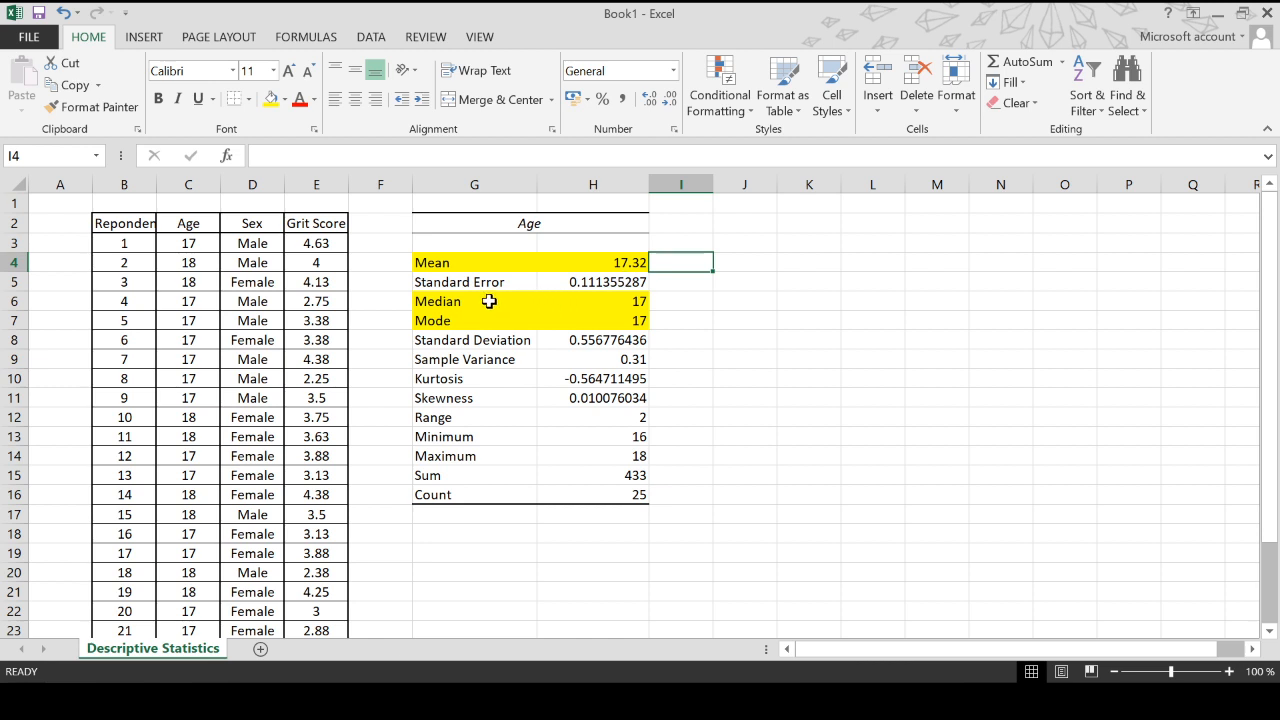
# - Highlight the Standard Deviation row of the Age statistics table with yellow fill
pyautogui.moveTo(486, 301); pyautogui.dragTo(609, 302)
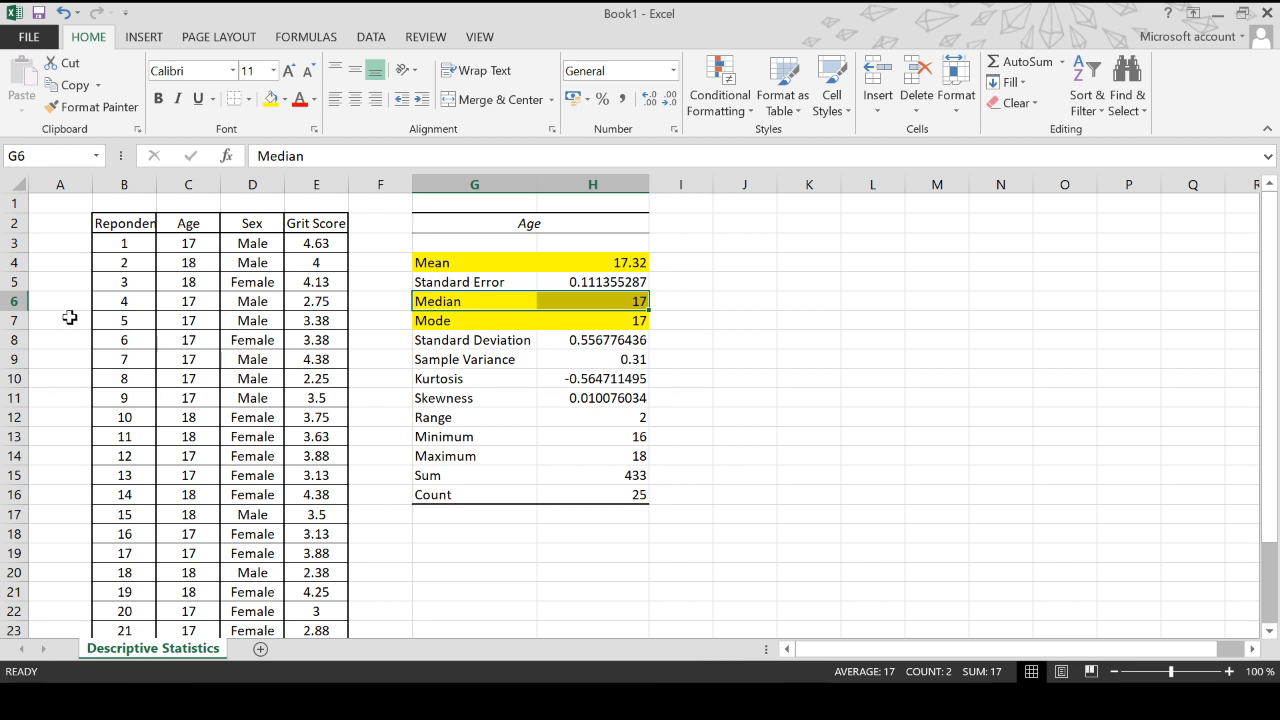
pyautogui.scroll(-3, 174, 317)
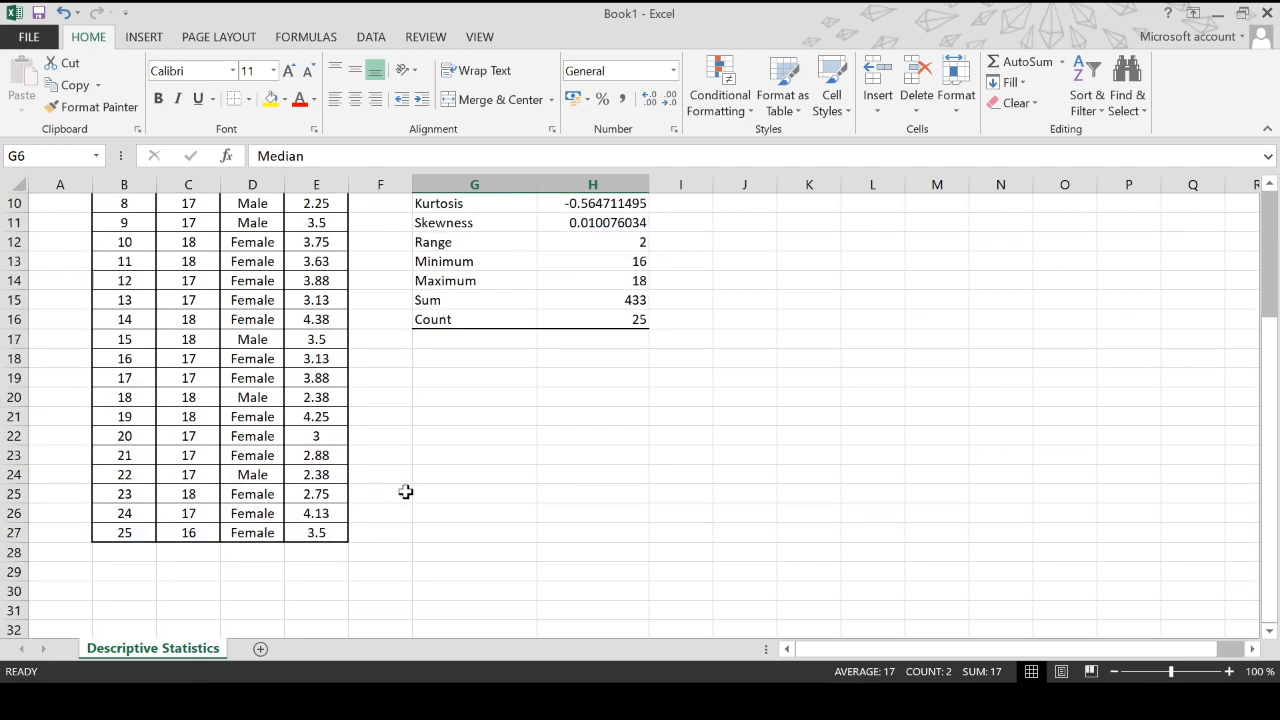
pyautogui.scroll(1, 719, 433)
pyautogui.scroll(2, 719, 433)
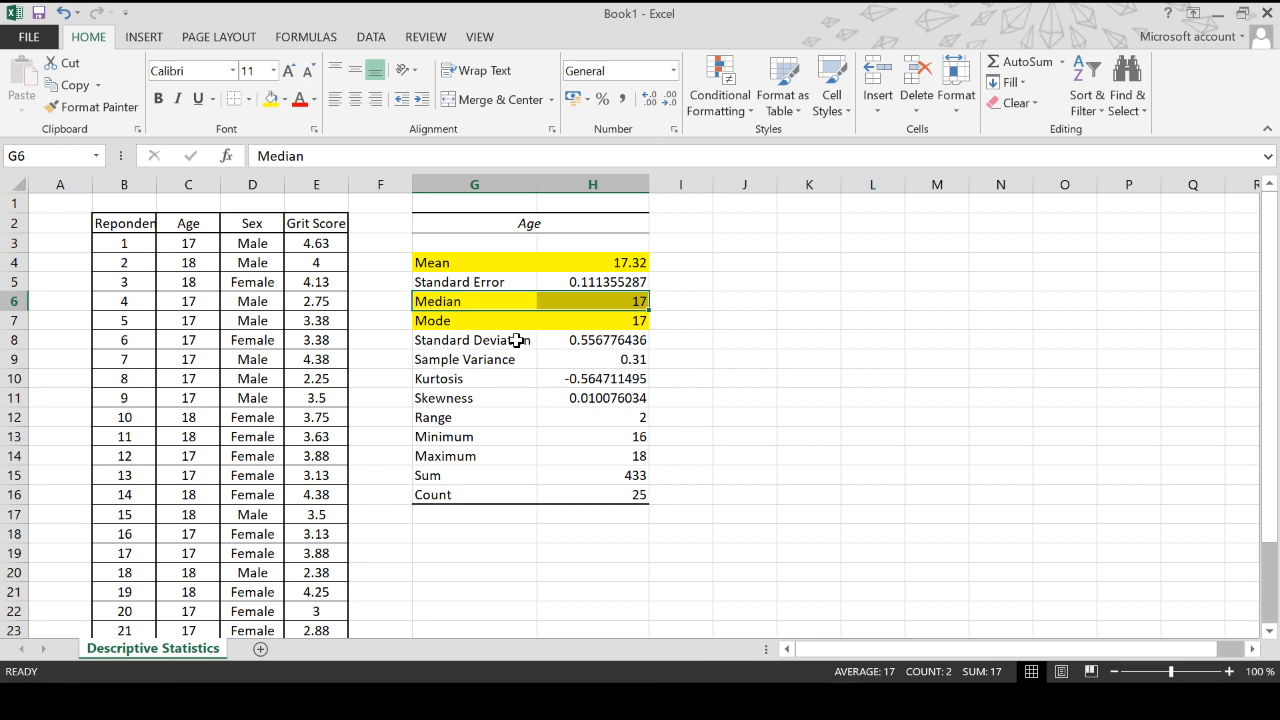
pyautogui.moveTo(438, 324); pyautogui.dragTo(636, 317)
pyautogui.click(713, 398)
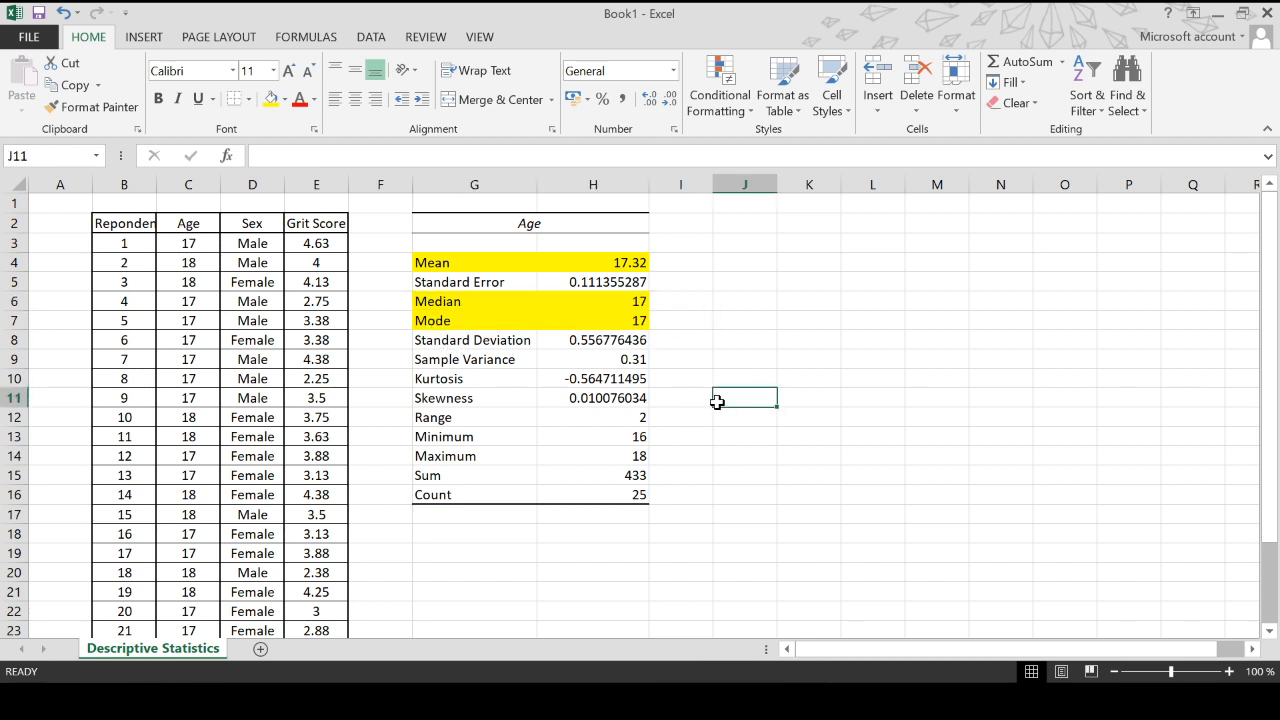
pyautogui.click(424, 340)
pyautogui.moveTo(424, 340); pyautogui.dragTo(613, 340)
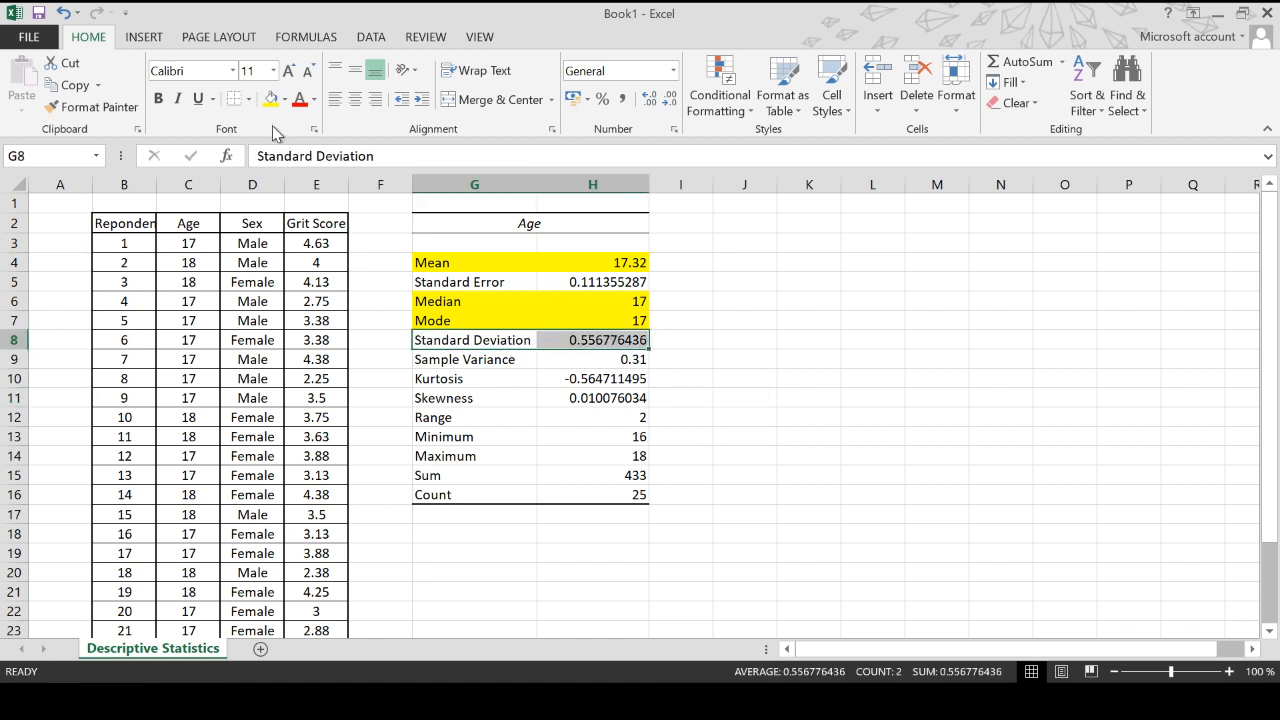
pyautogui.click(270, 98)
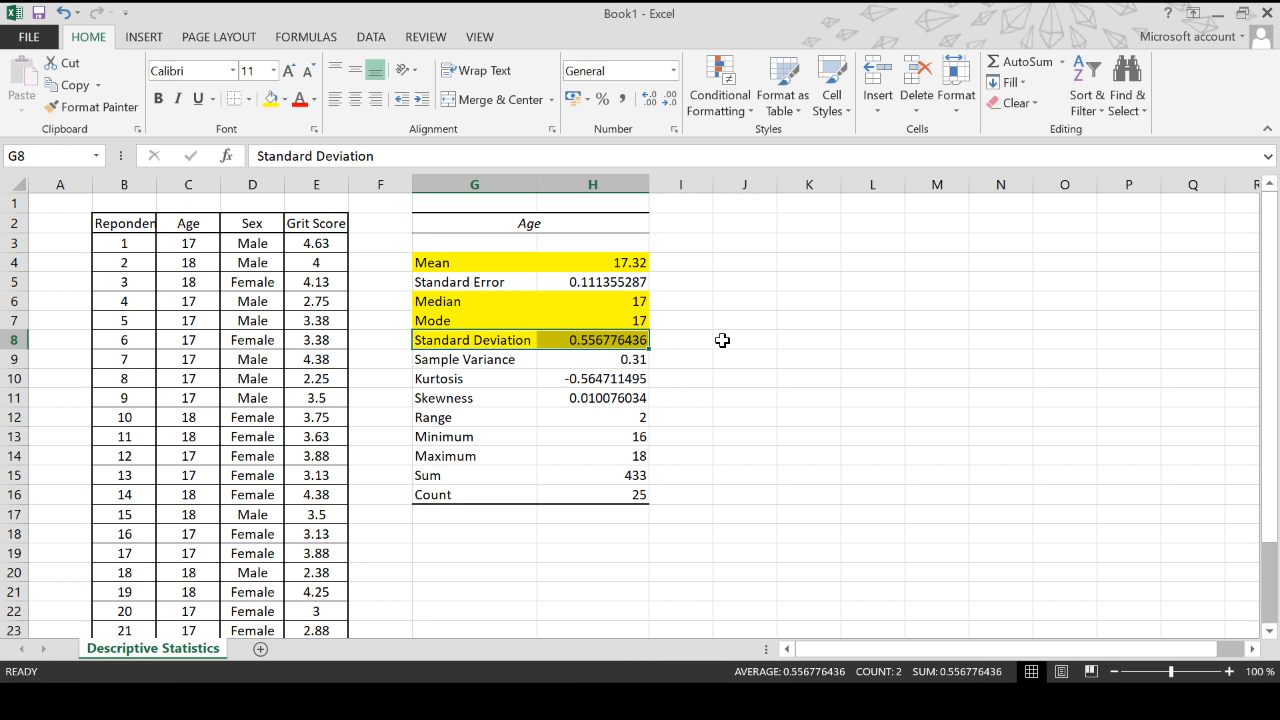
# - Highlight the Count row of the Age statistics table with yellow fill
pyautogui.moveTo(458, 381); pyautogui.dragTo(636, 396)
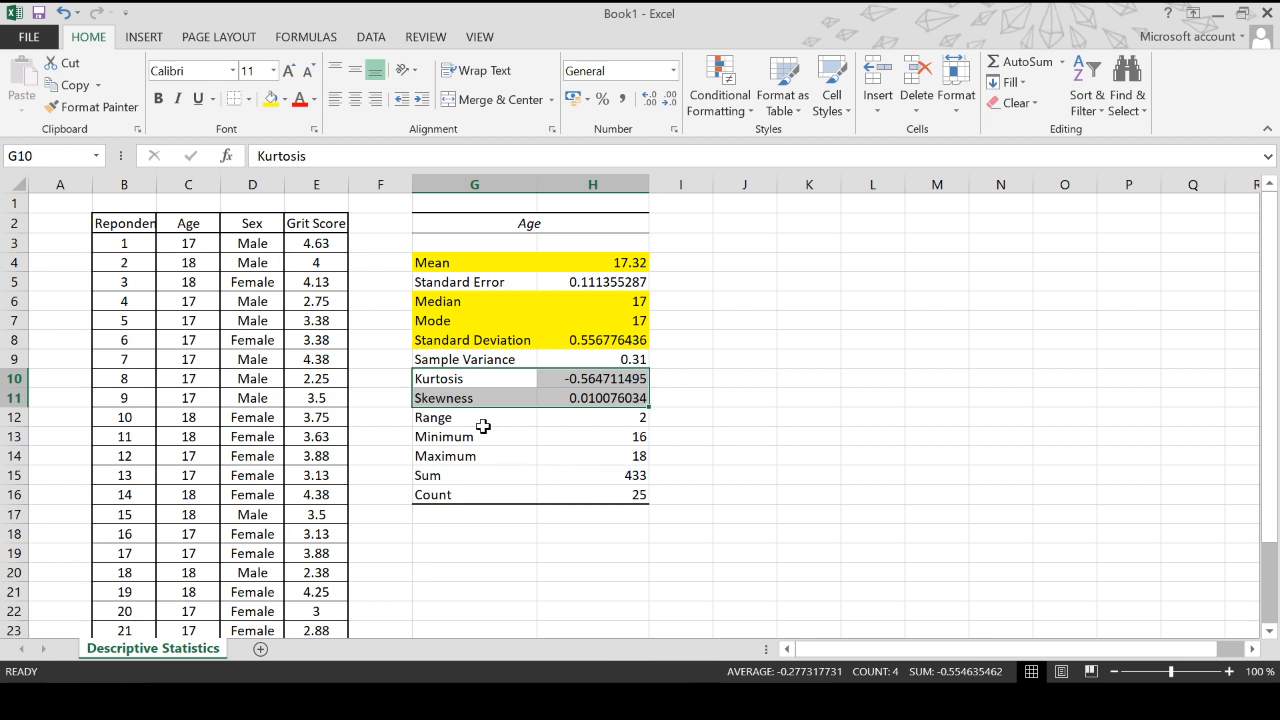
pyautogui.moveTo(430, 418); pyautogui.dragTo(605, 419)
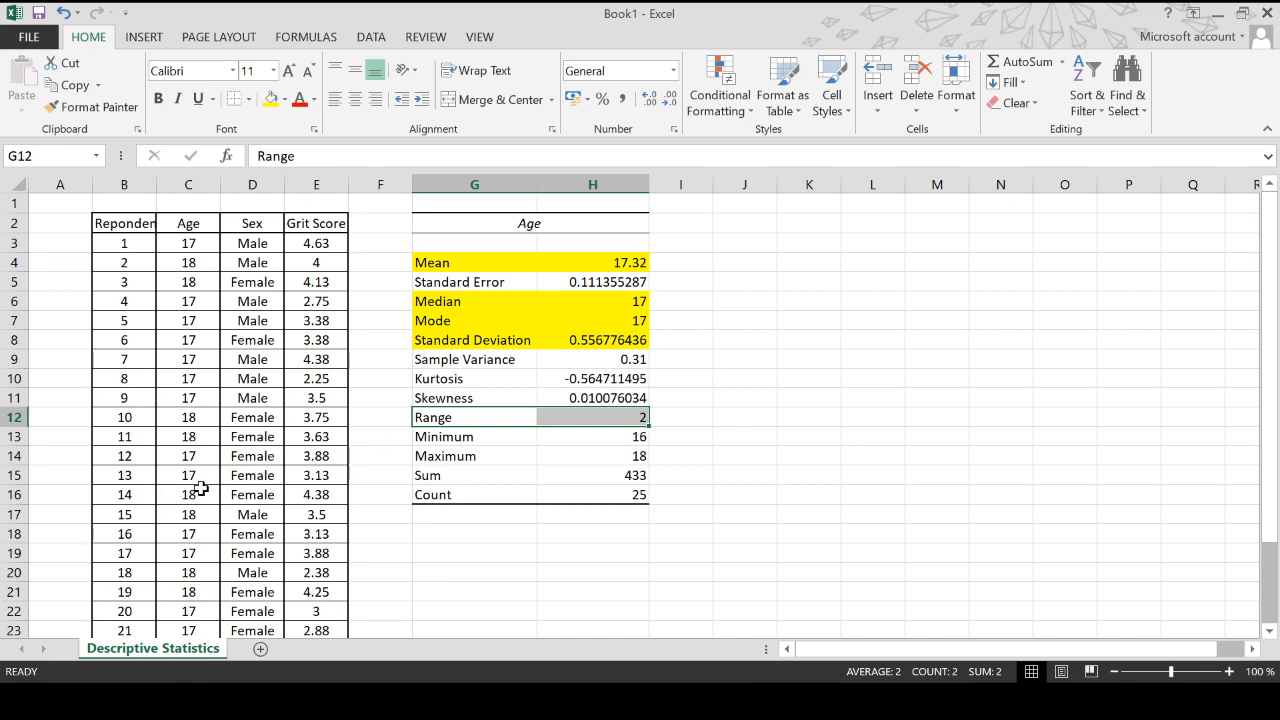
pyautogui.scroll(-3, 201, 488)
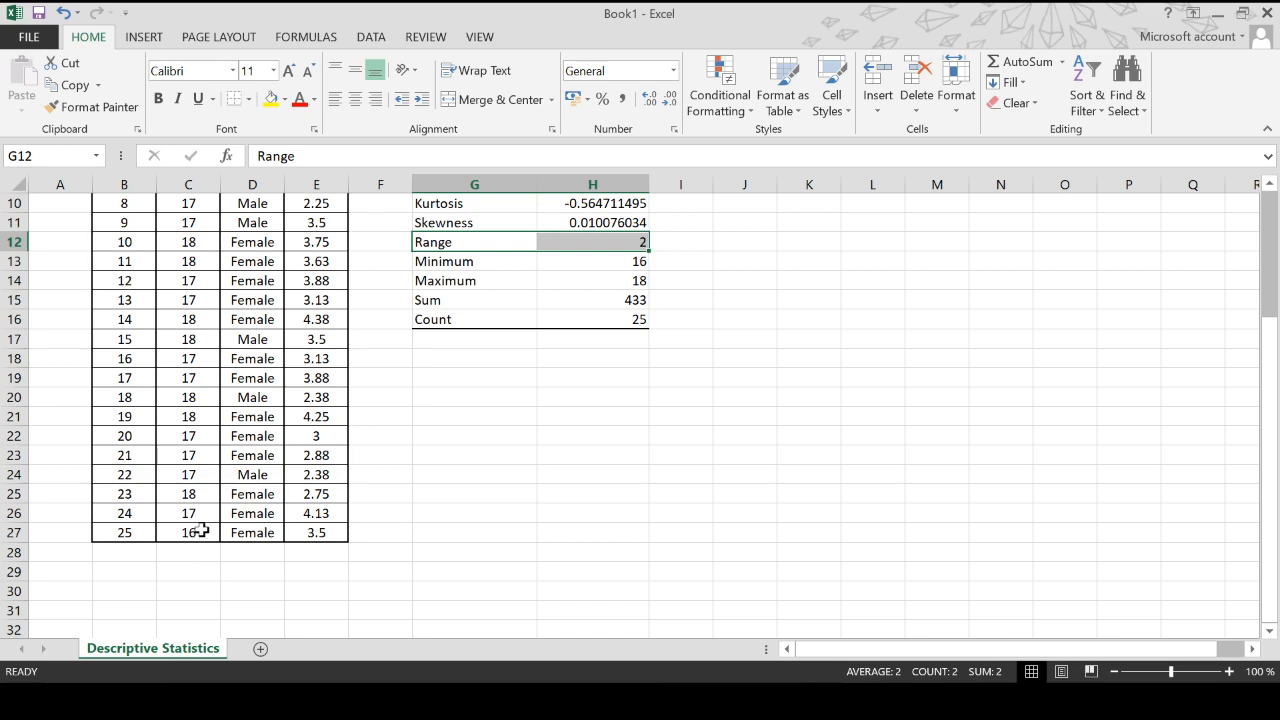
pyautogui.click(212, 340)
pyautogui.click(199, 530)
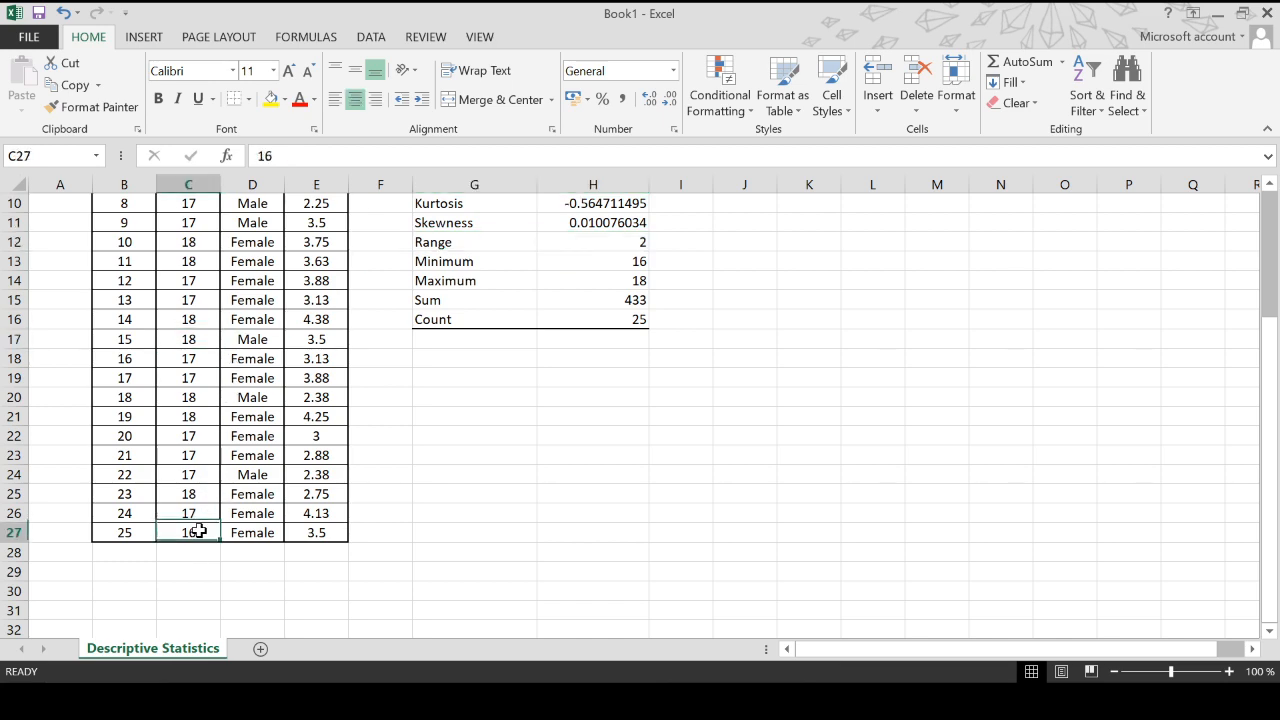
pyautogui.scroll(3, 609, 446)
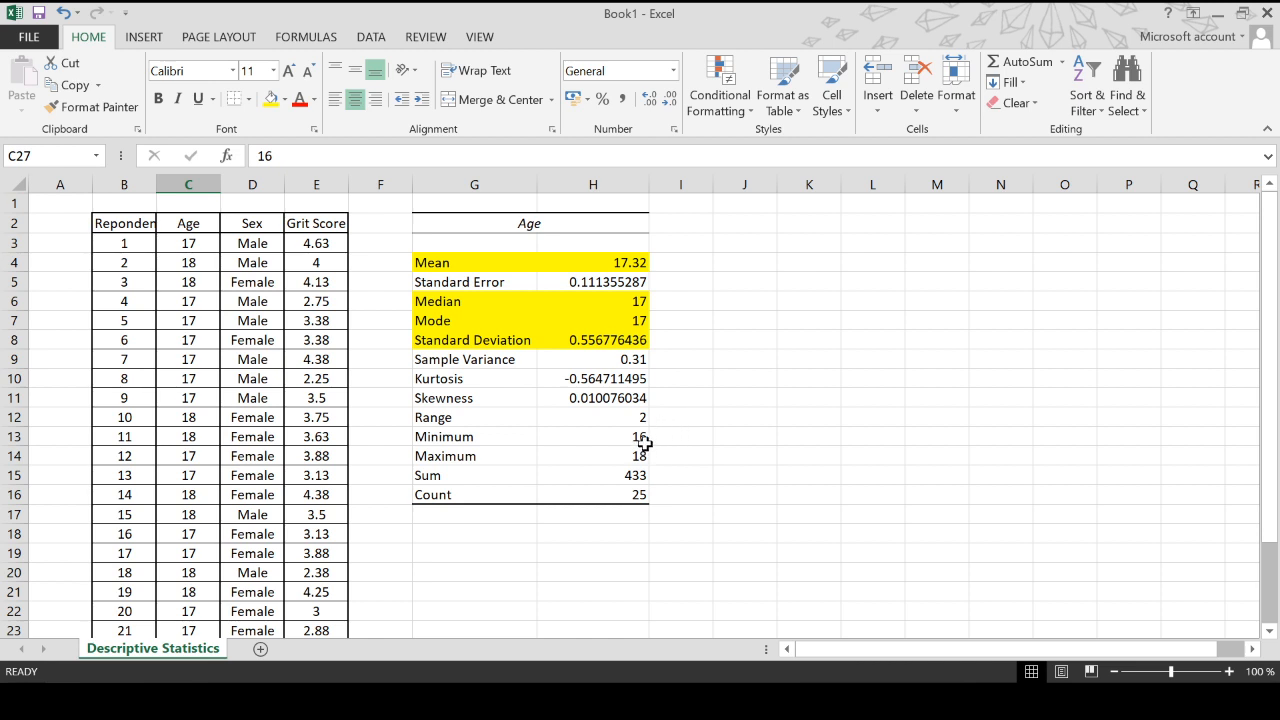
pyautogui.click(645, 440)
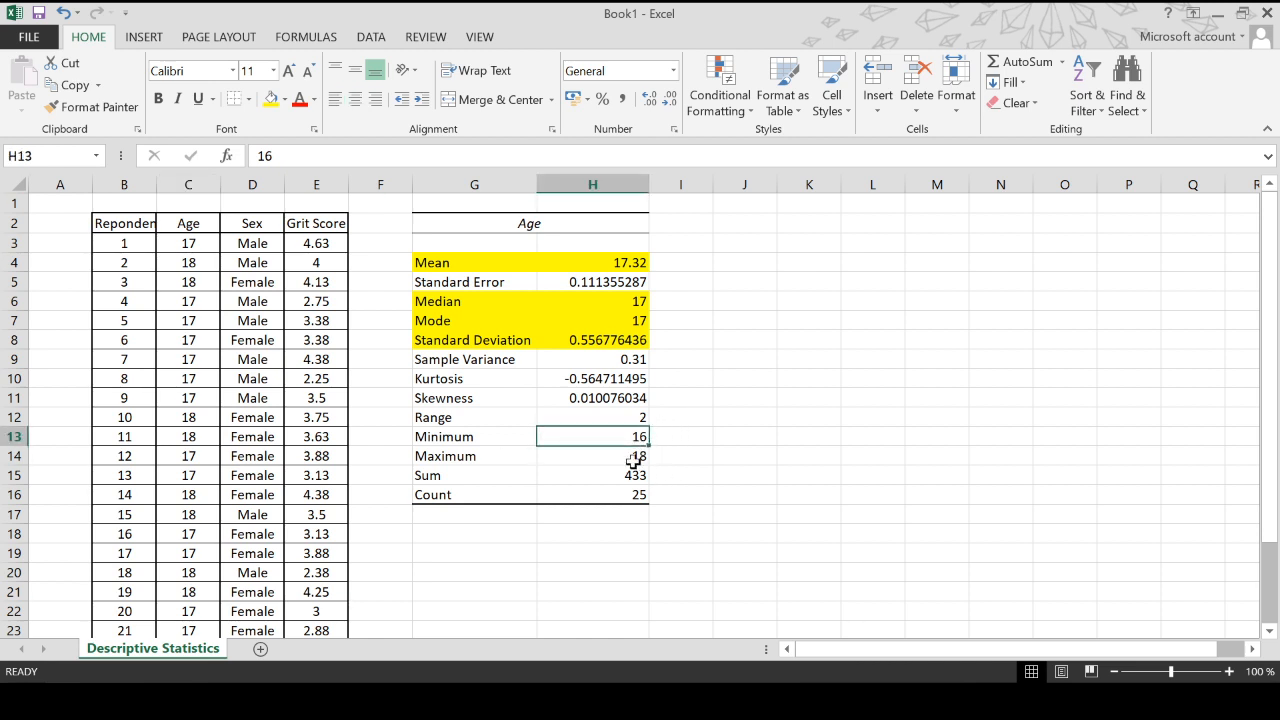
pyautogui.click(632, 458)
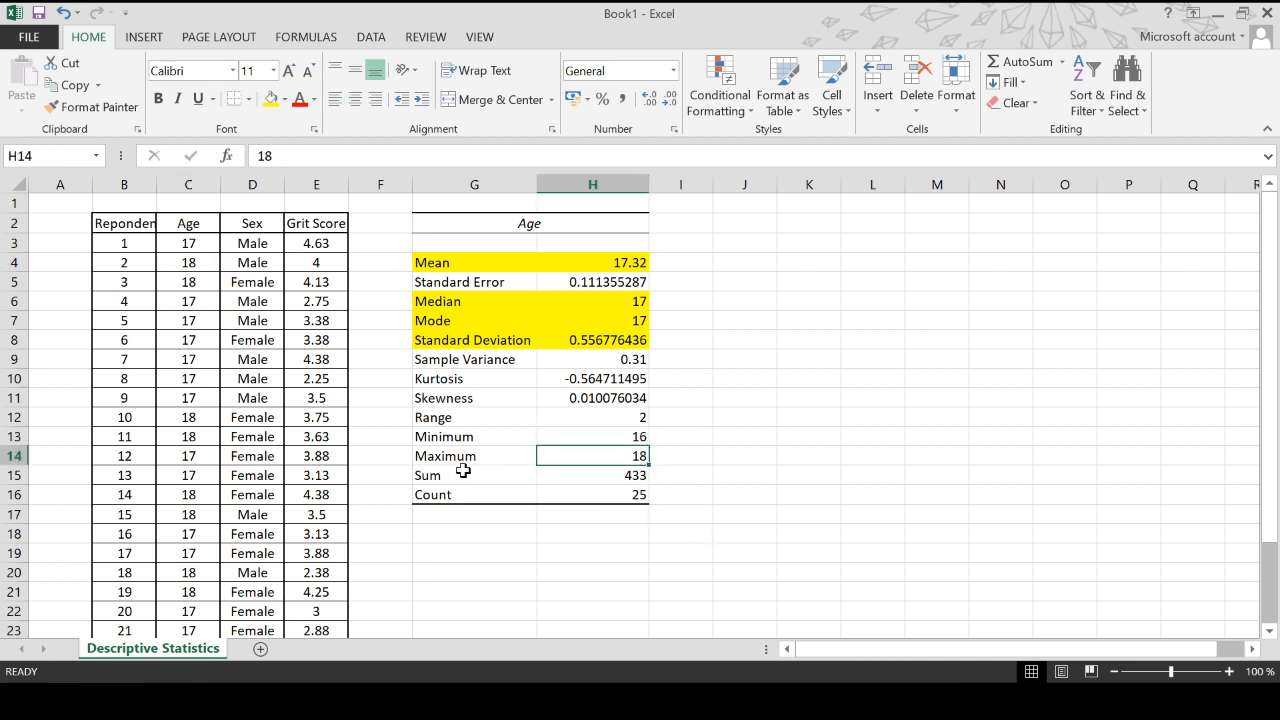
pyautogui.click(642, 478)
pyautogui.click(634, 493)
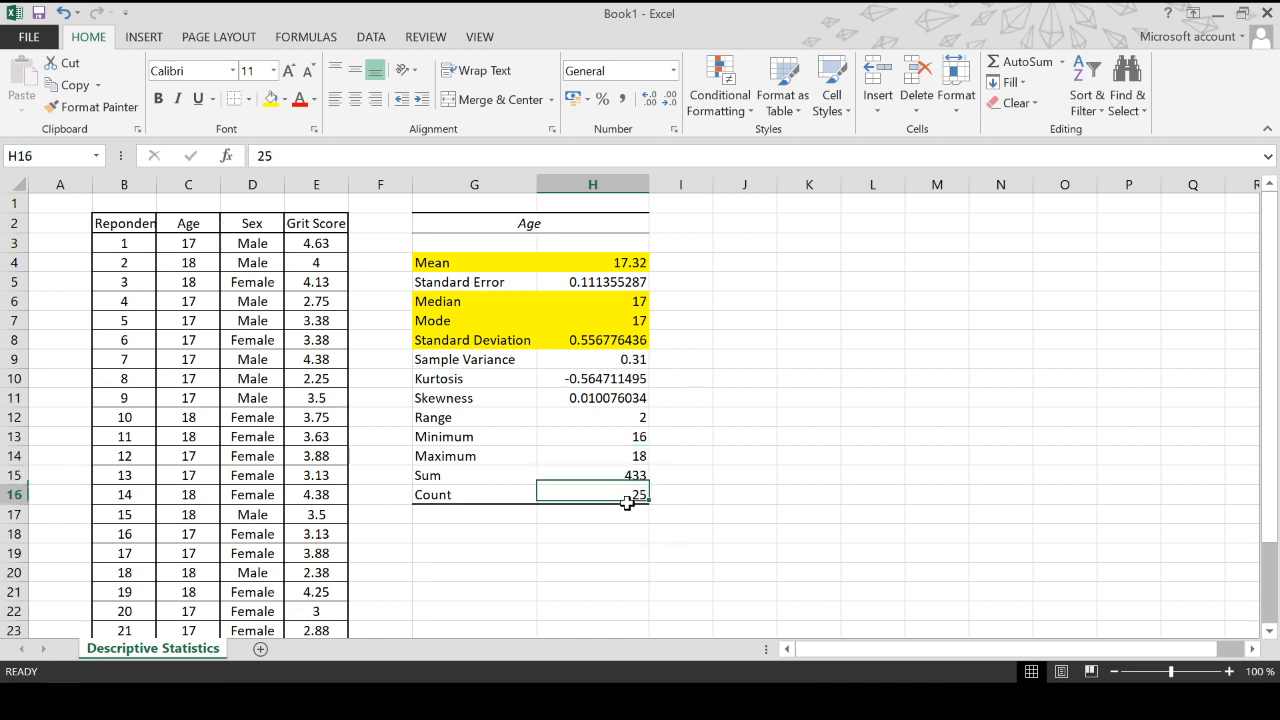
pyautogui.moveTo(446, 498); pyautogui.dragTo(624, 499)
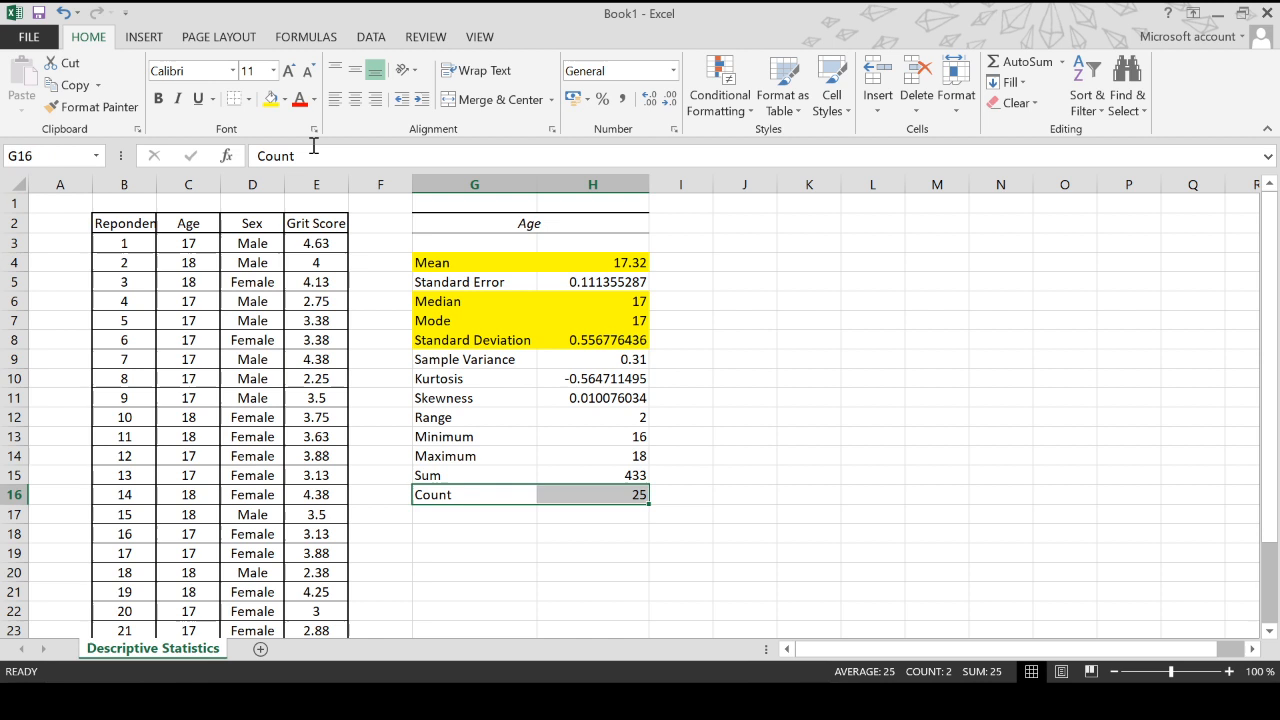
pyautogui.click(270, 99)
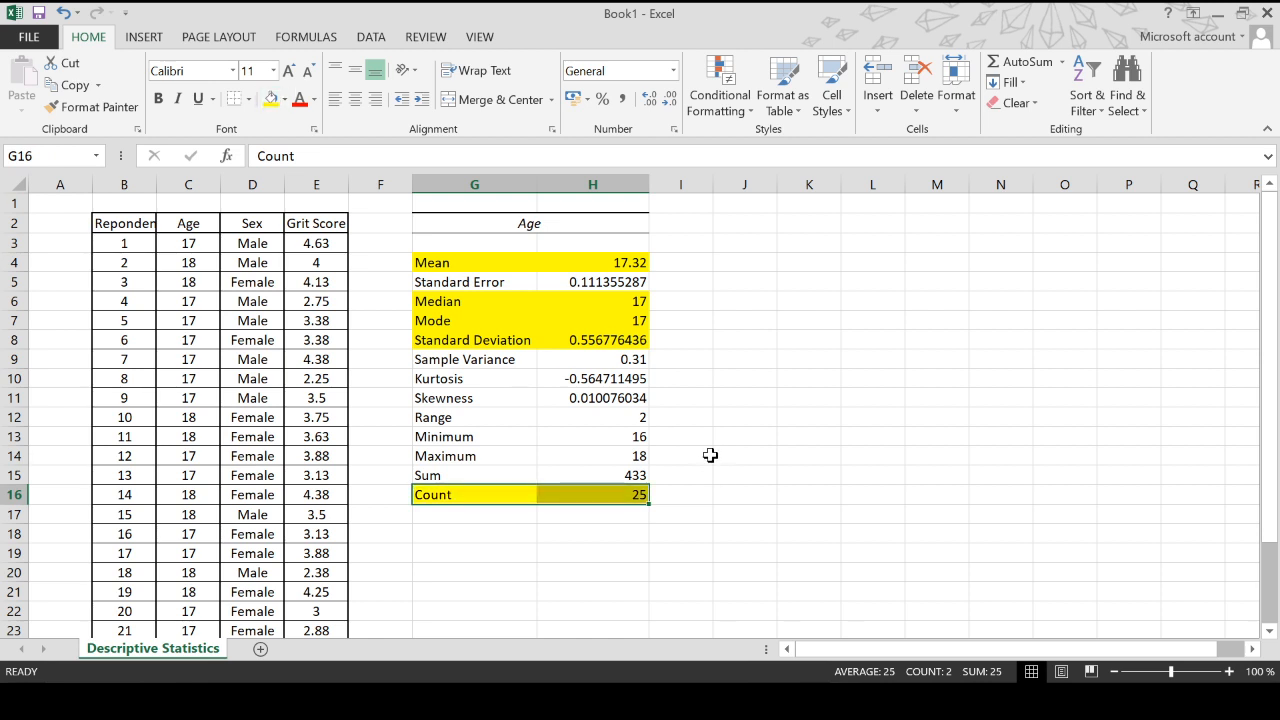
# - Run Descriptive Statistics on the Grit Score column E2:E27 with output at J2, then widen columns J and K to fit
pyautogui.click(763, 219)
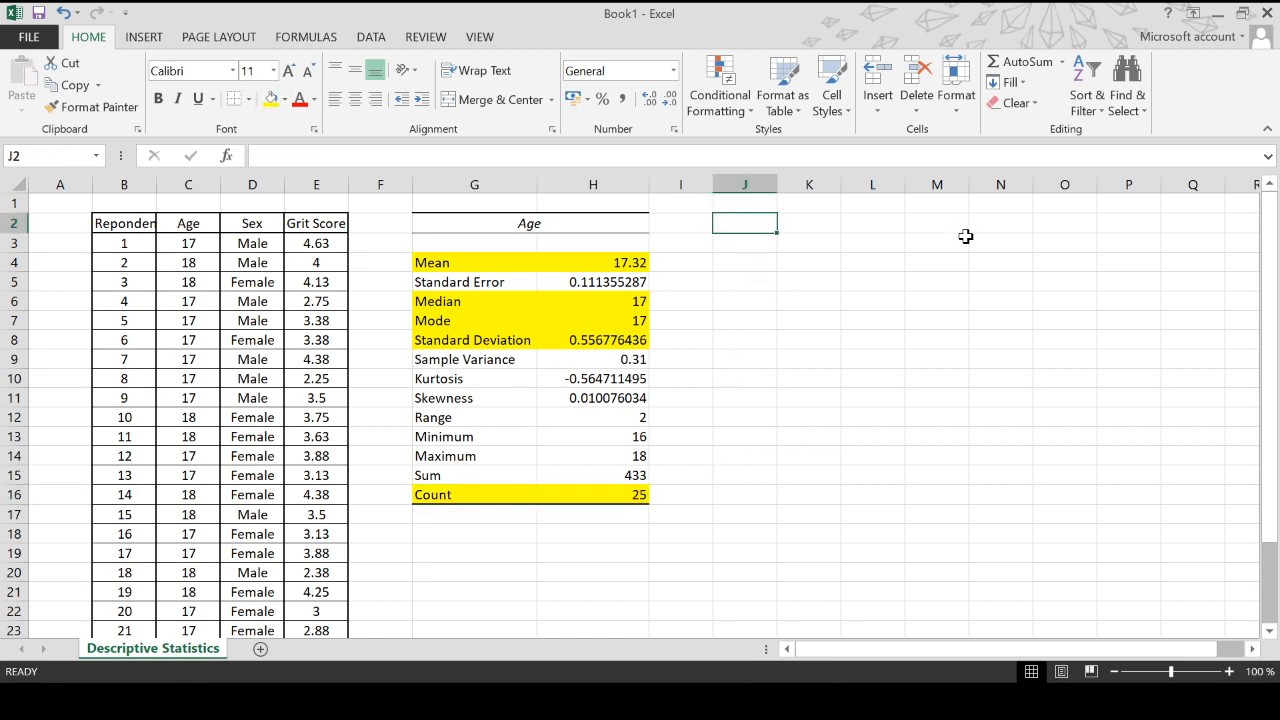
pyautogui.click(378, 38)
pyautogui.click(1185, 62)
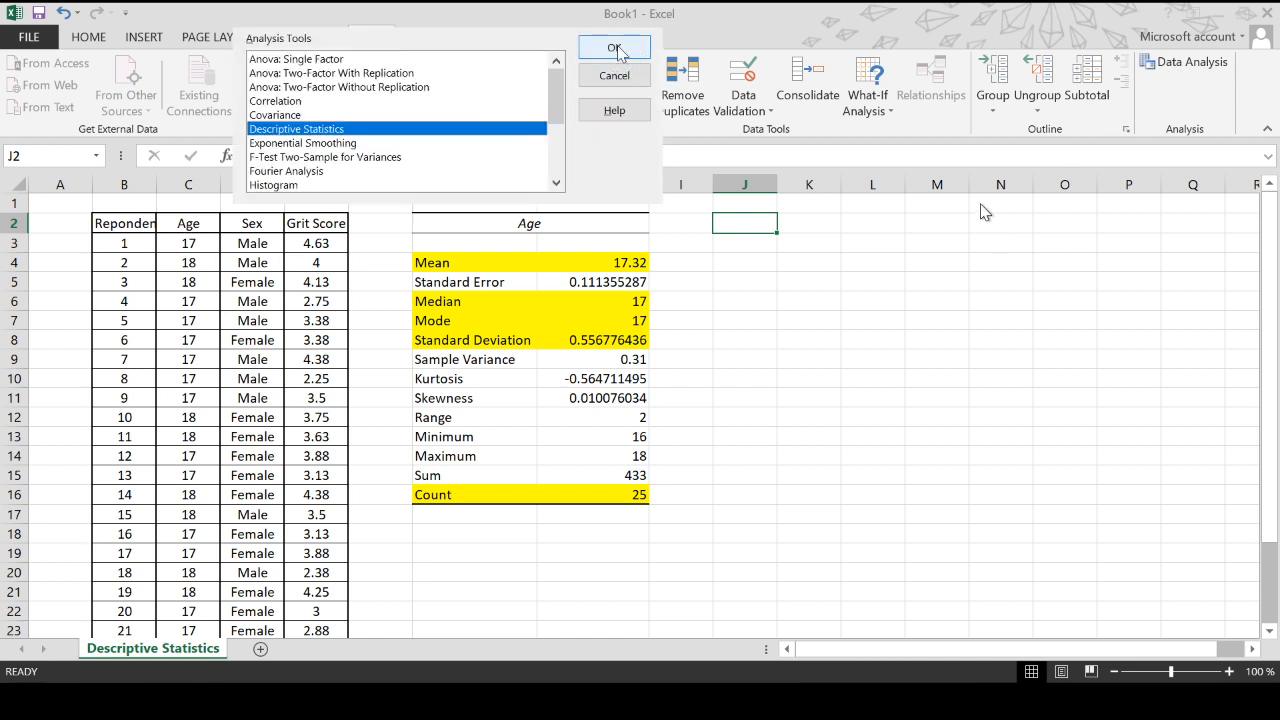
pyautogui.click(616, 48)
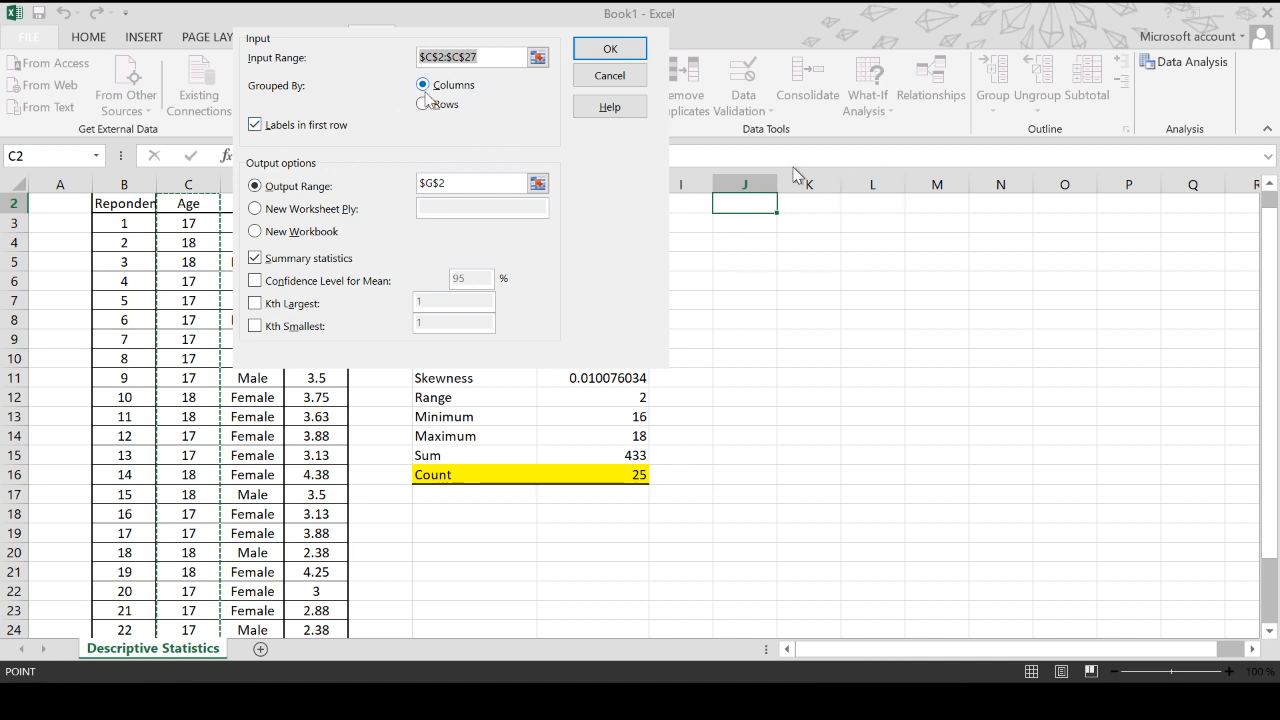
pyautogui.press('BackSpace')
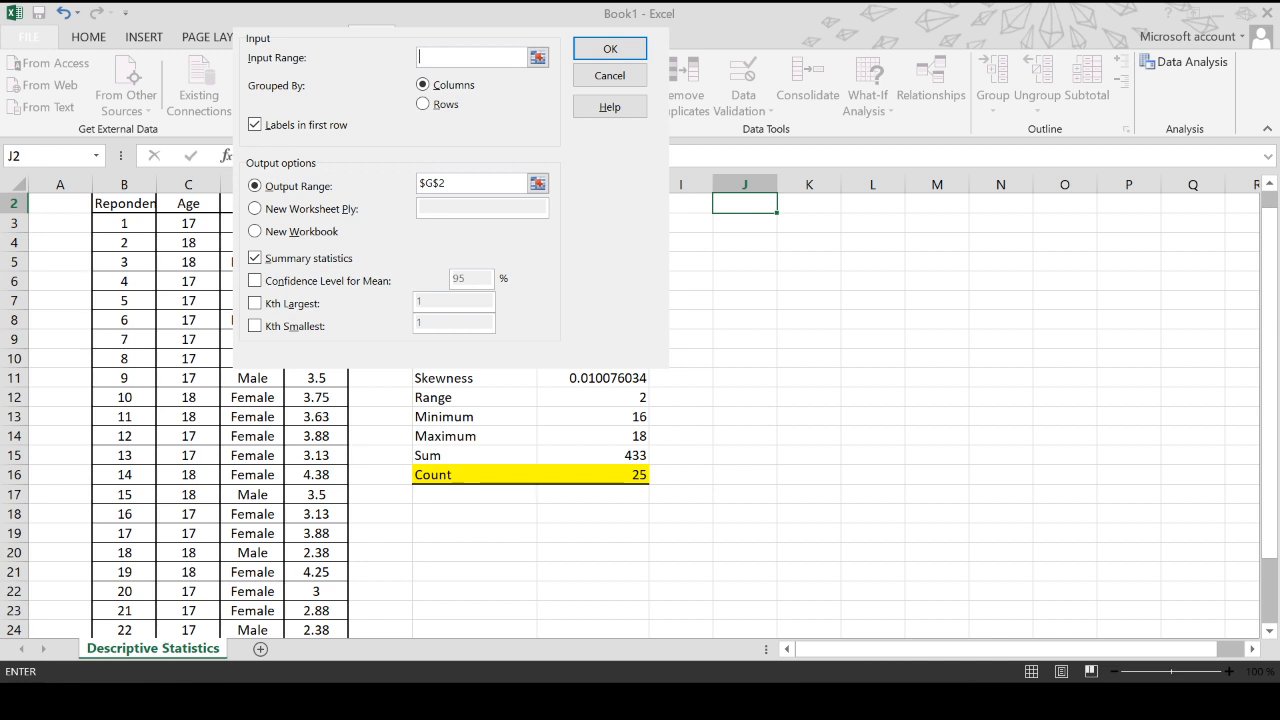
pyautogui.moveTo(316, 203); pyautogui.dragTo(323, 552)
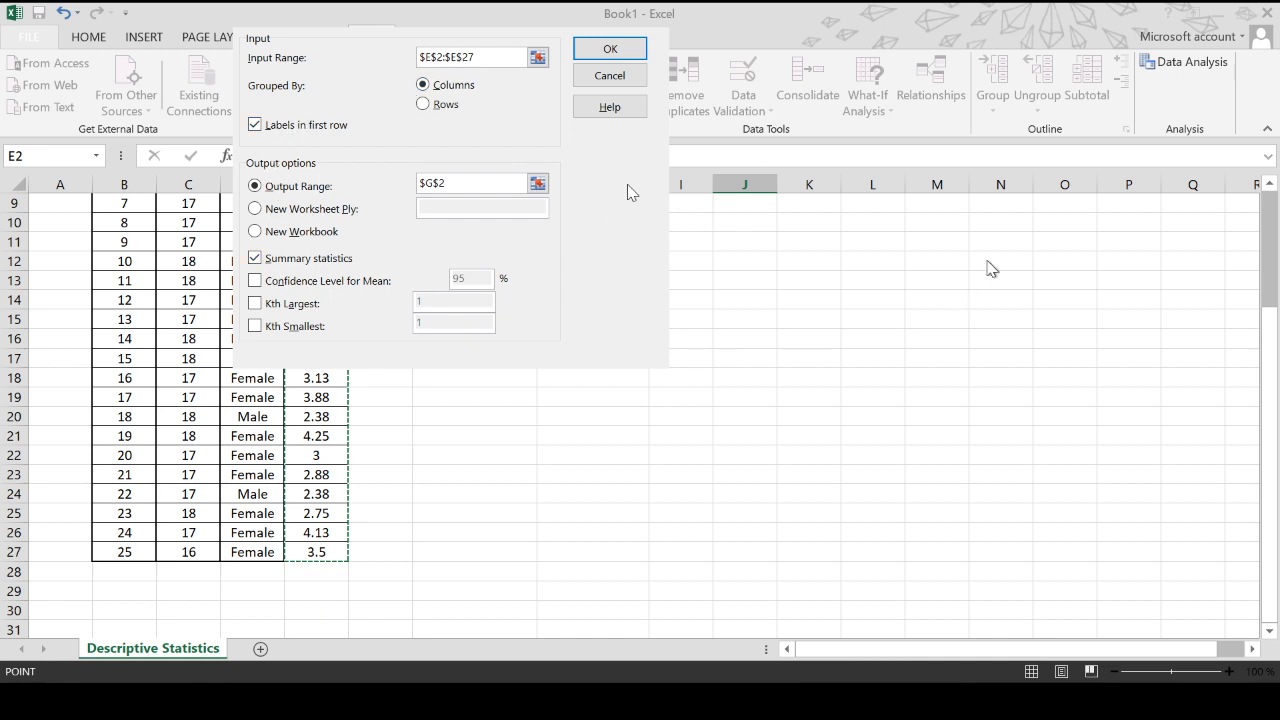
pyautogui.scroll(3, 826, 251)
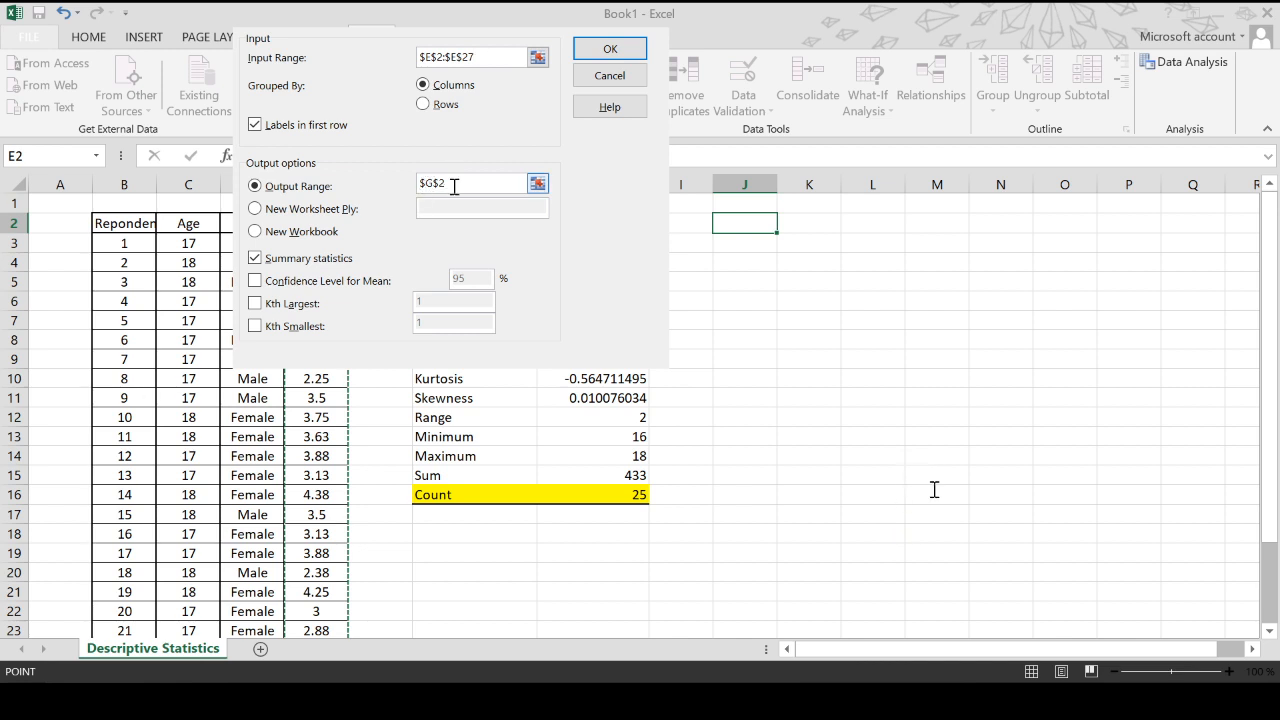
pyautogui.moveTo(453, 187); pyautogui.dragTo(392, 172)
pyautogui.press('BackSpace')
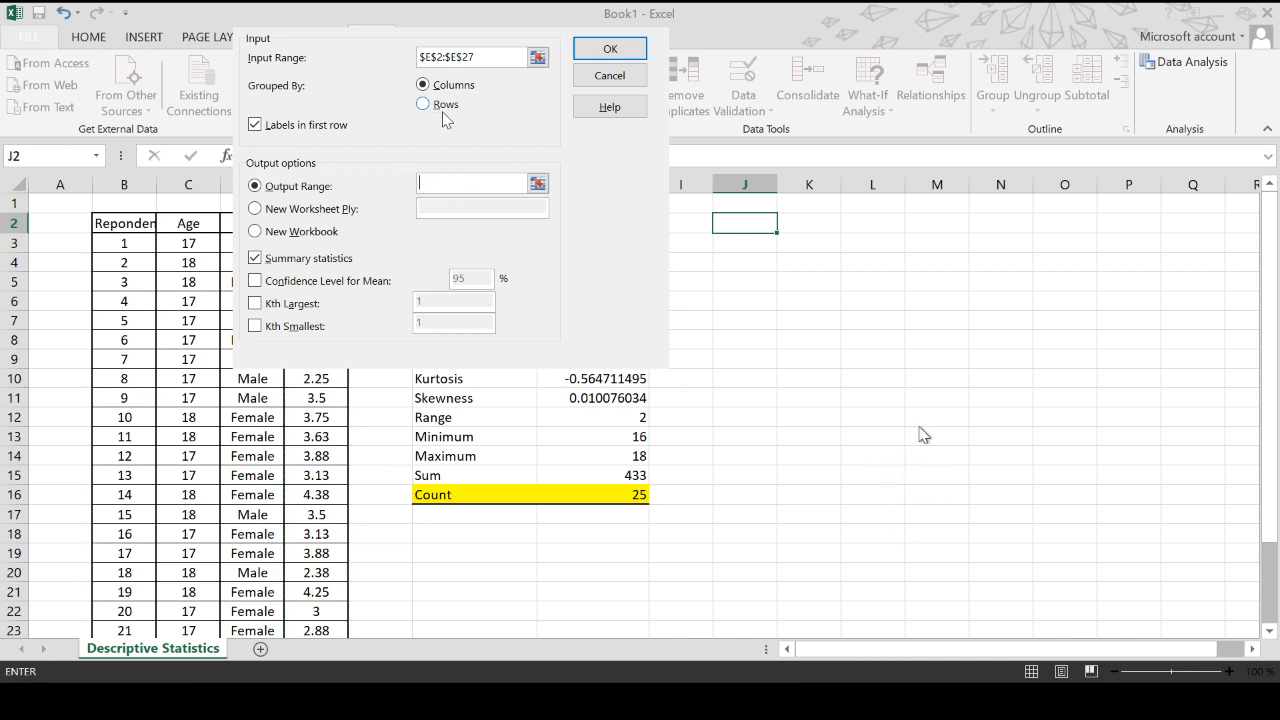
pyautogui.click(762, 228)
pyautogui.click(610, 49)
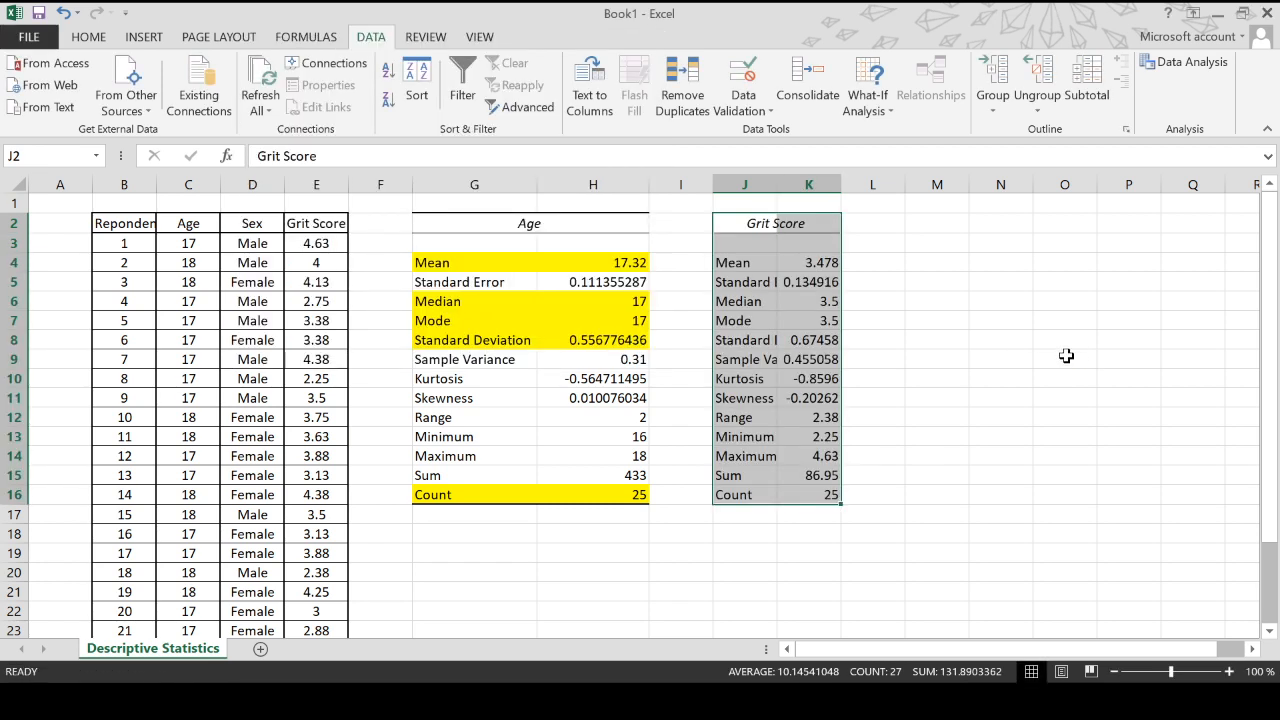
pyautogui.moveTo(777, 185); pyautogui.dragTo(948, 185)
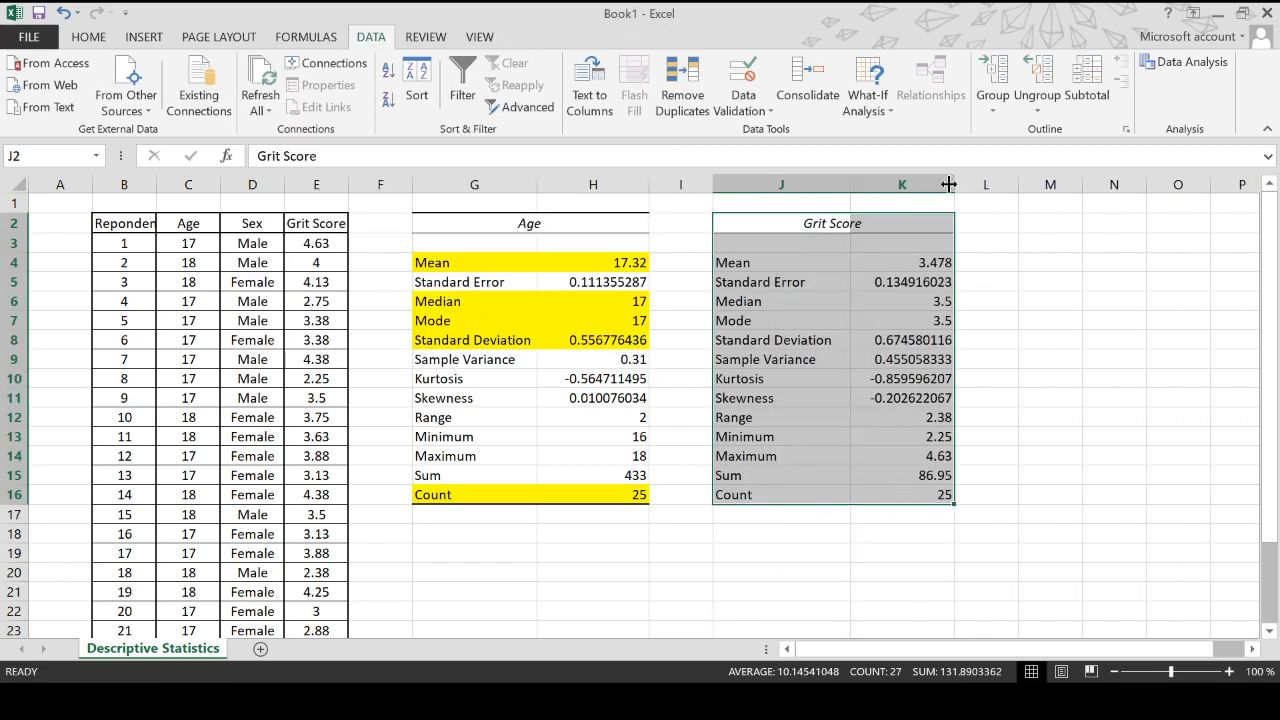
# - Highlight the Mean, Median and Mode rows of the Grit Score statistics table with yellow fill
pyautogui.moveTo(786, 268); pyautogui.dragTo(880, 266)
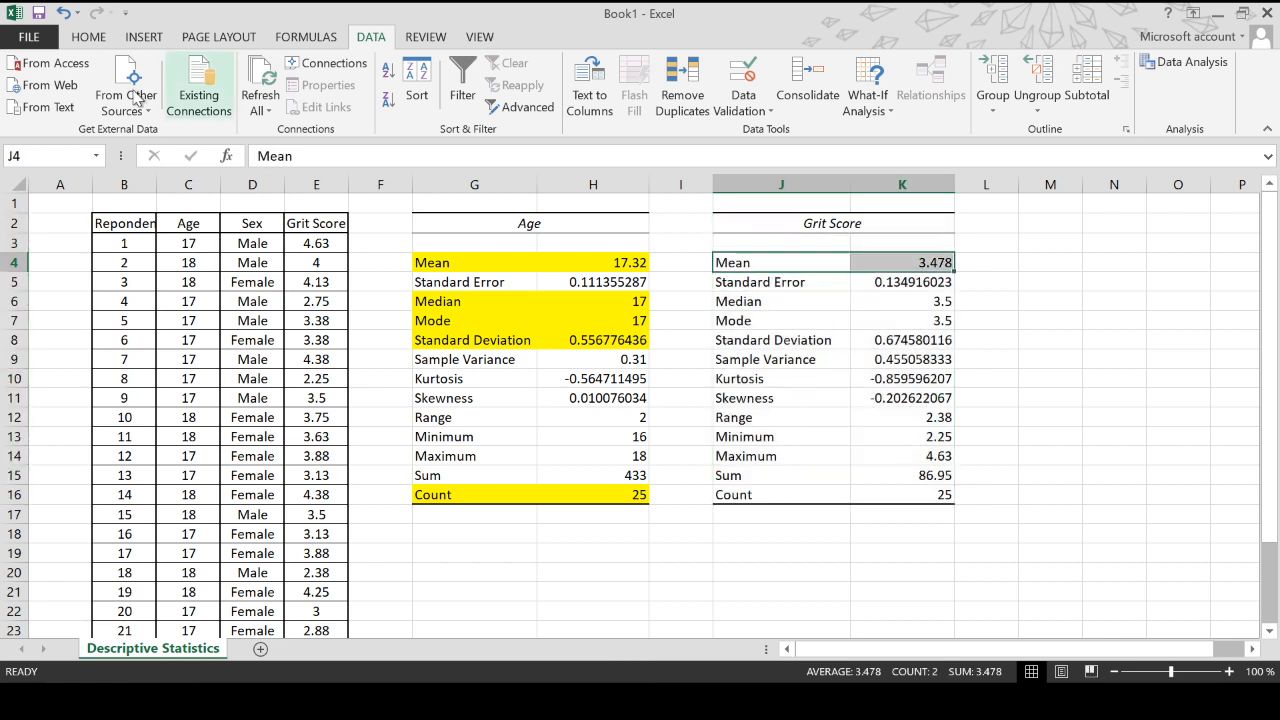
pyautogui.click(89, 38)
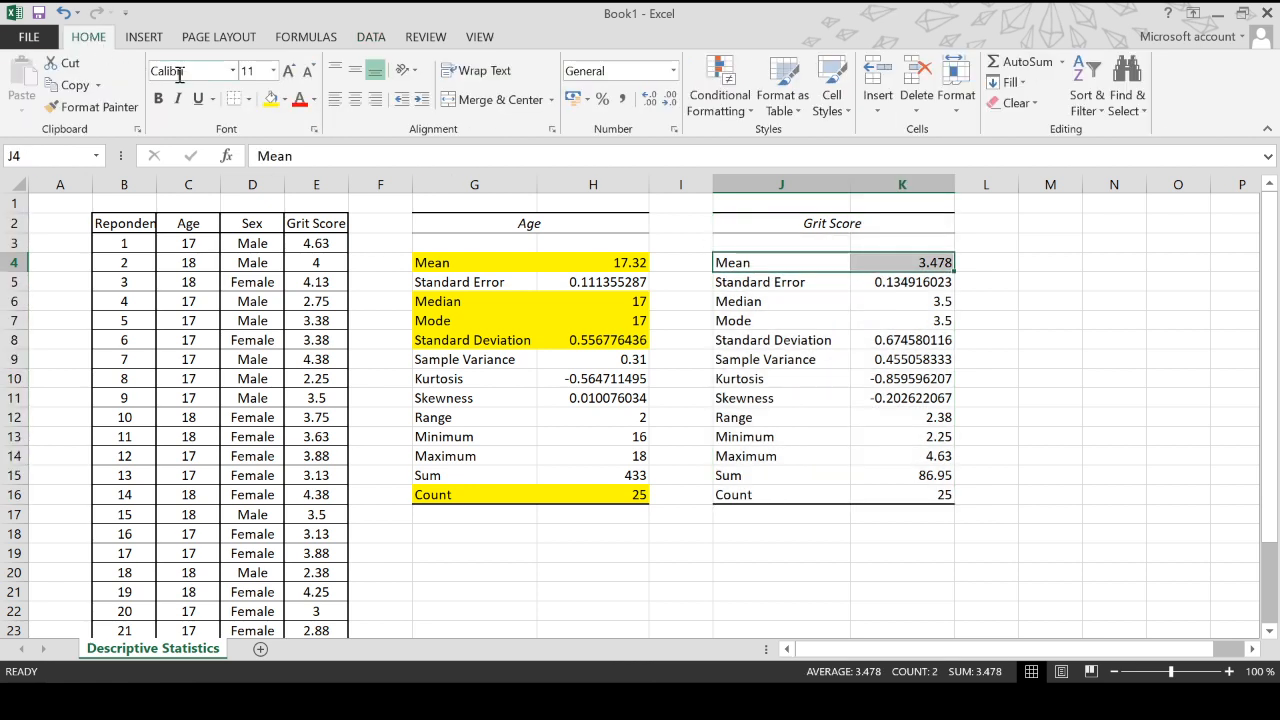
pyautogui.click(270, 99)
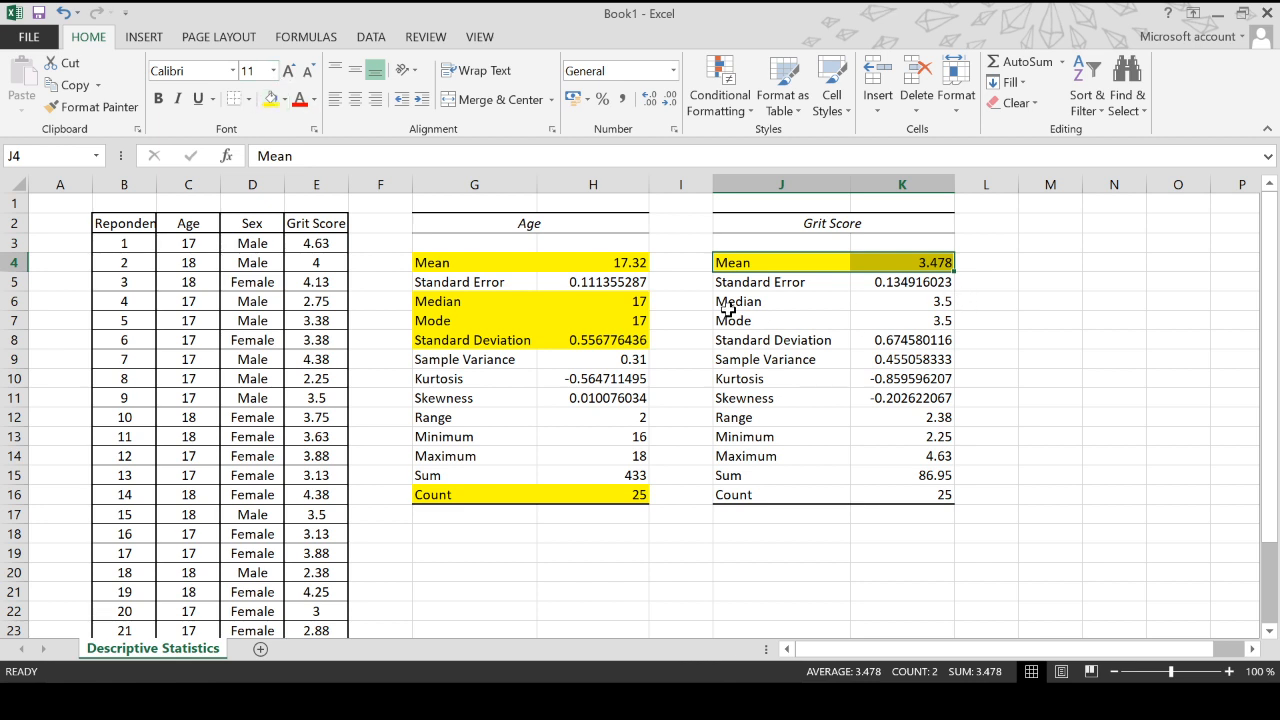
pyautogui.moveTo(730, 303); pyautogui.dragTo(896, 314)
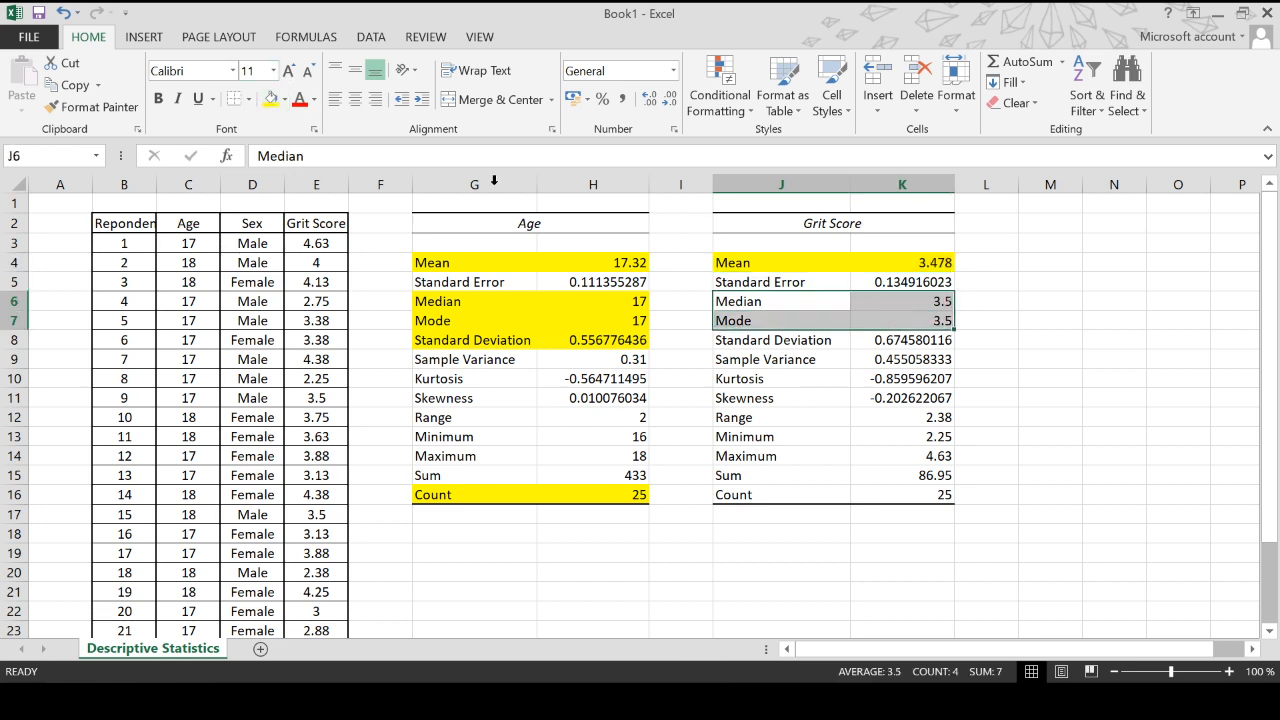
pyautogui.click(269, 99)
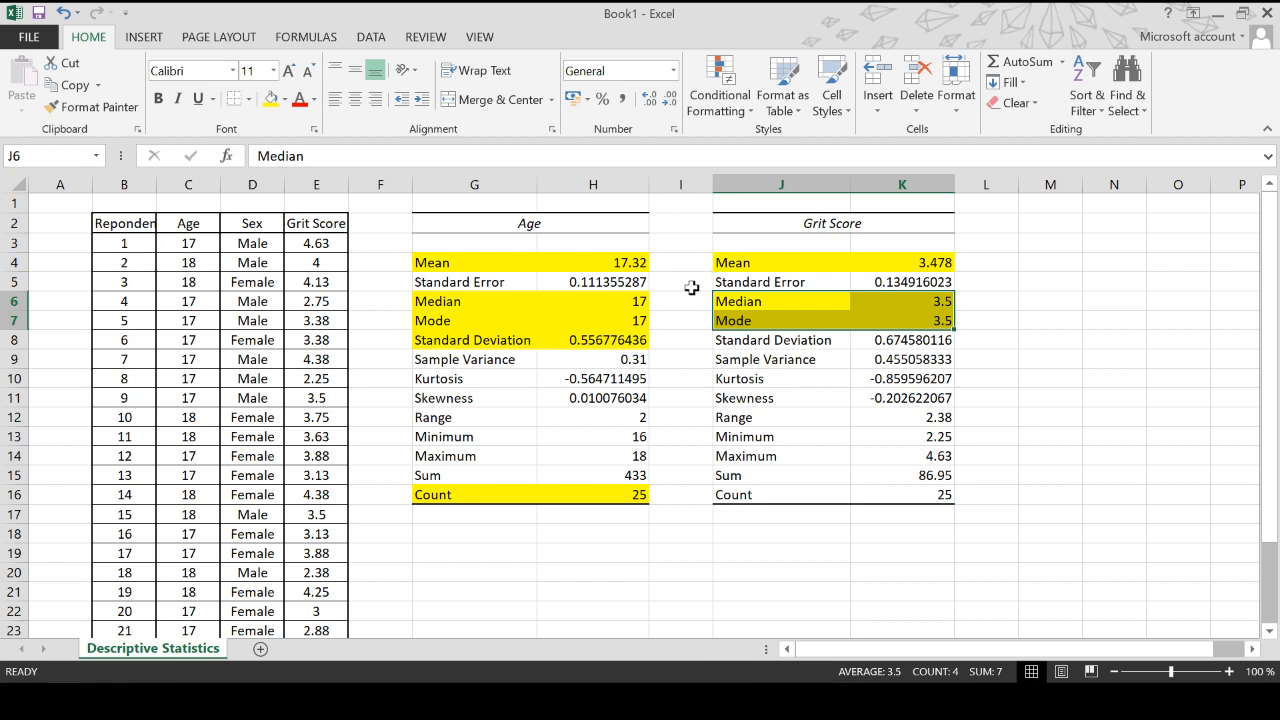
# - Highlight the Standard Deviation row of the Grit Score statistics table with yellow fill
pyautogui.click(642, 263)
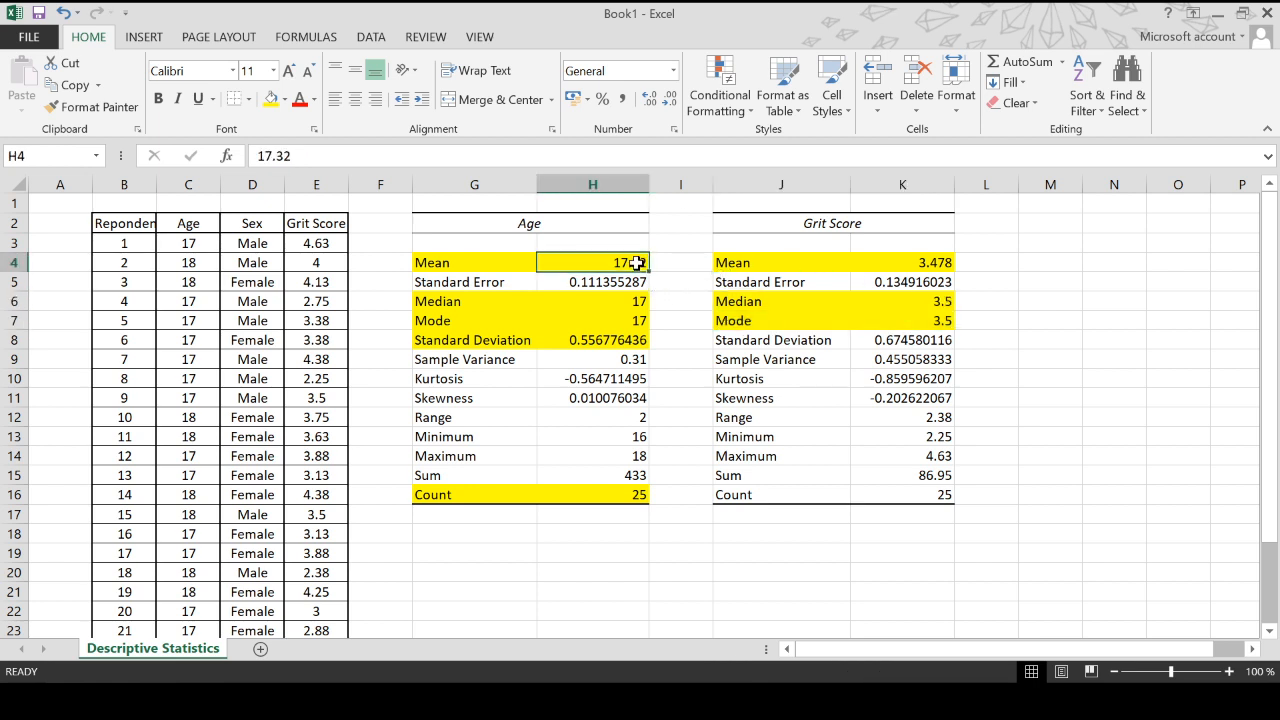
pyautogui.click(640, 302)
pyautogui.click(639, 320)
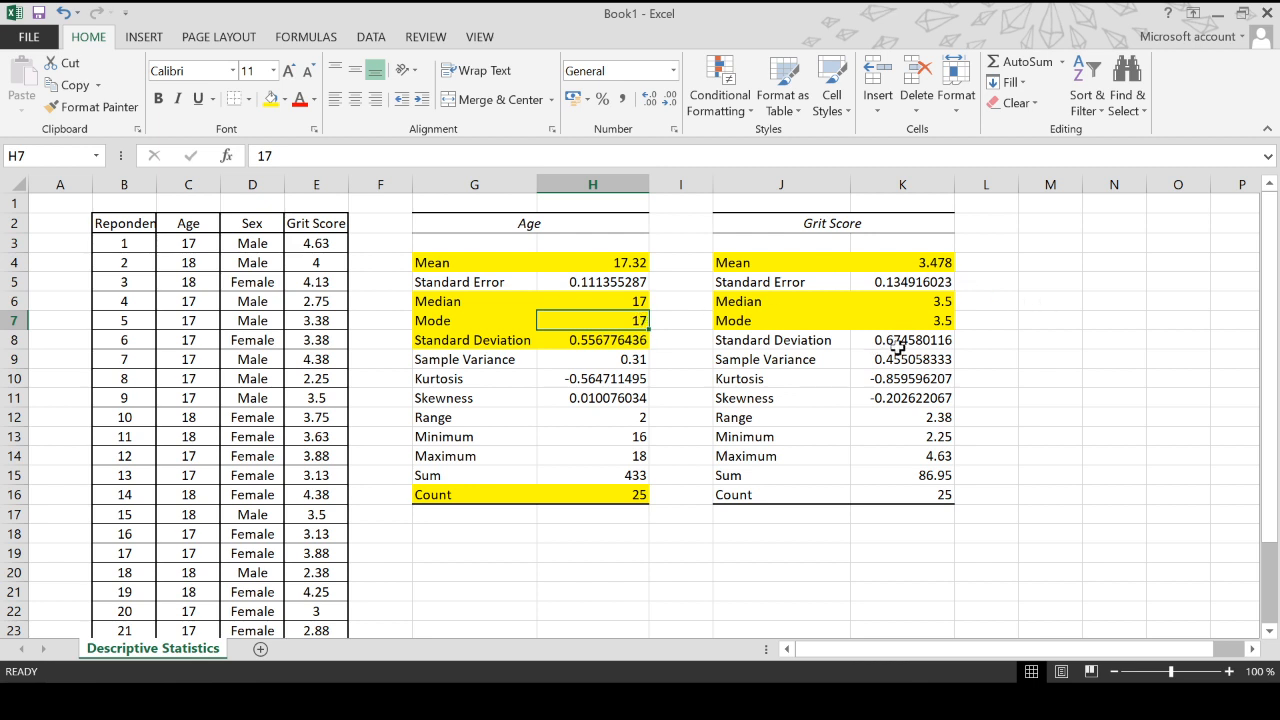
pyautogui.click(935, 258)
pyautogui.click(944, 302)
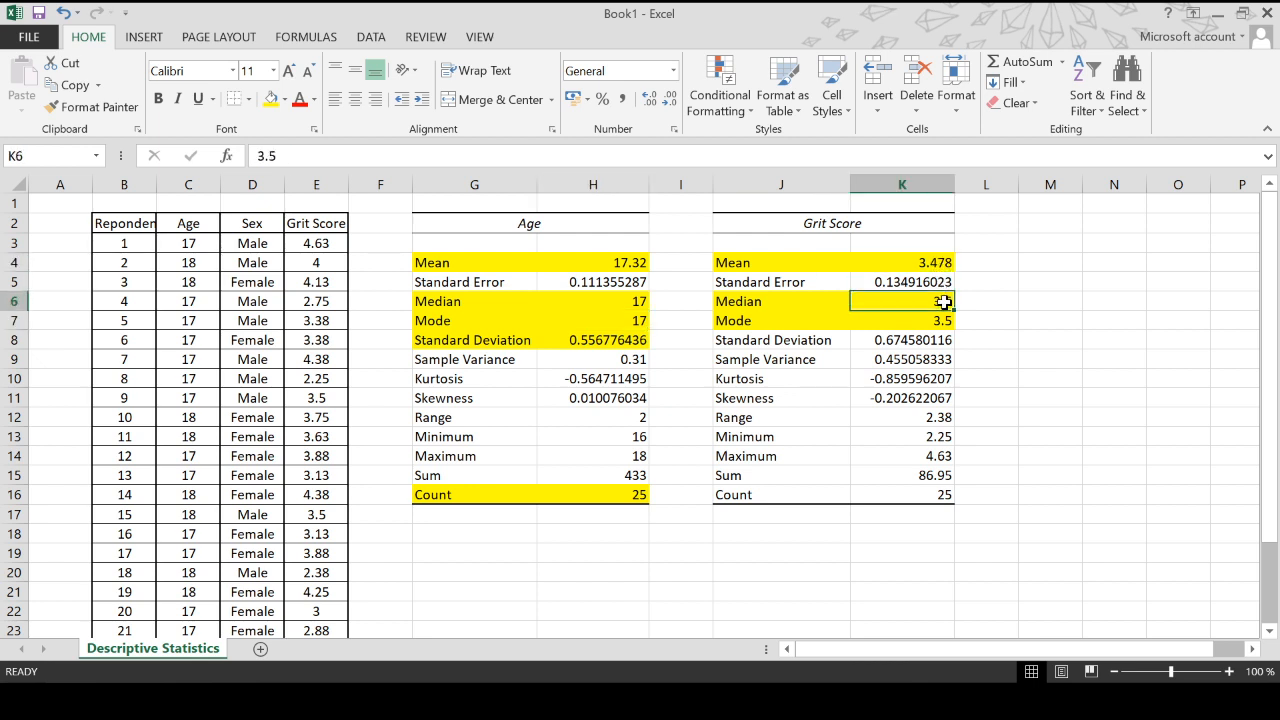
pyautogui.click(945, 321)
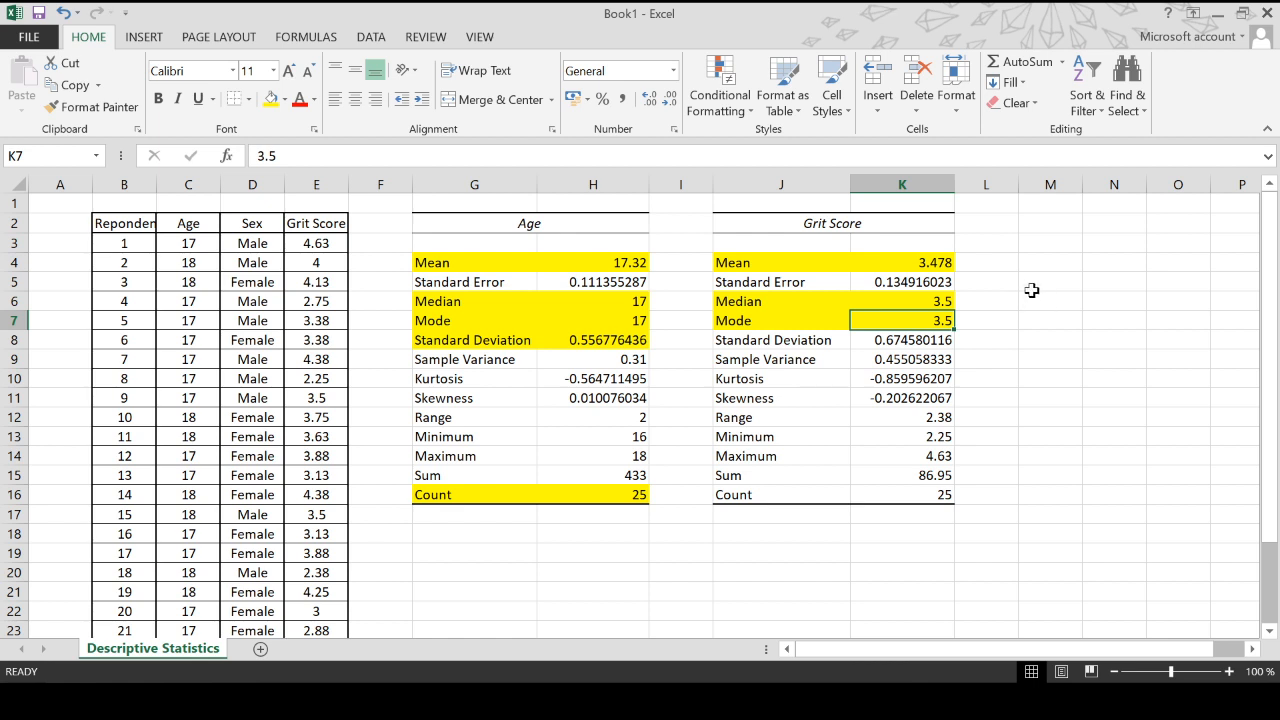
pyautogui.moveTo(775, 342); pyautogui.dragTo(925, 338)
pyautogui.click(270, 99)
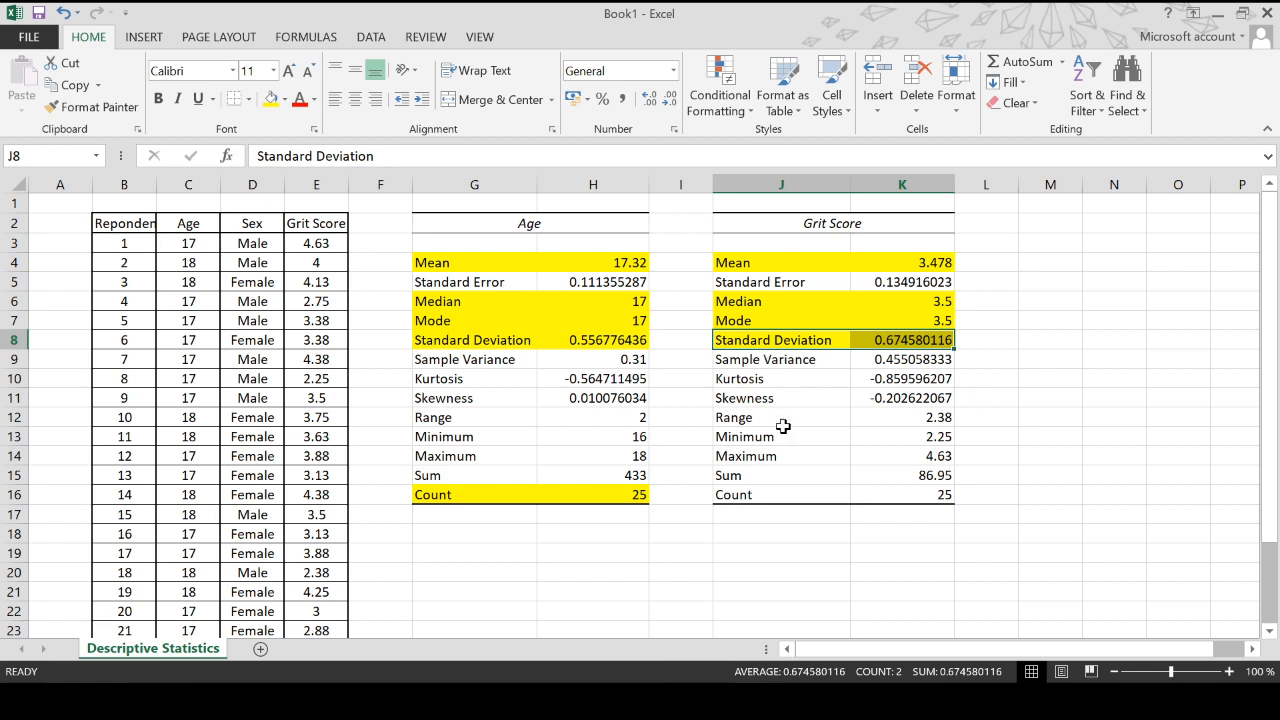
pyautogui.click(784, 378)
pyautogui.moveTo(784, 378); pyautogui.dragTo(866, 397)
pyautogui.click(831, 437)
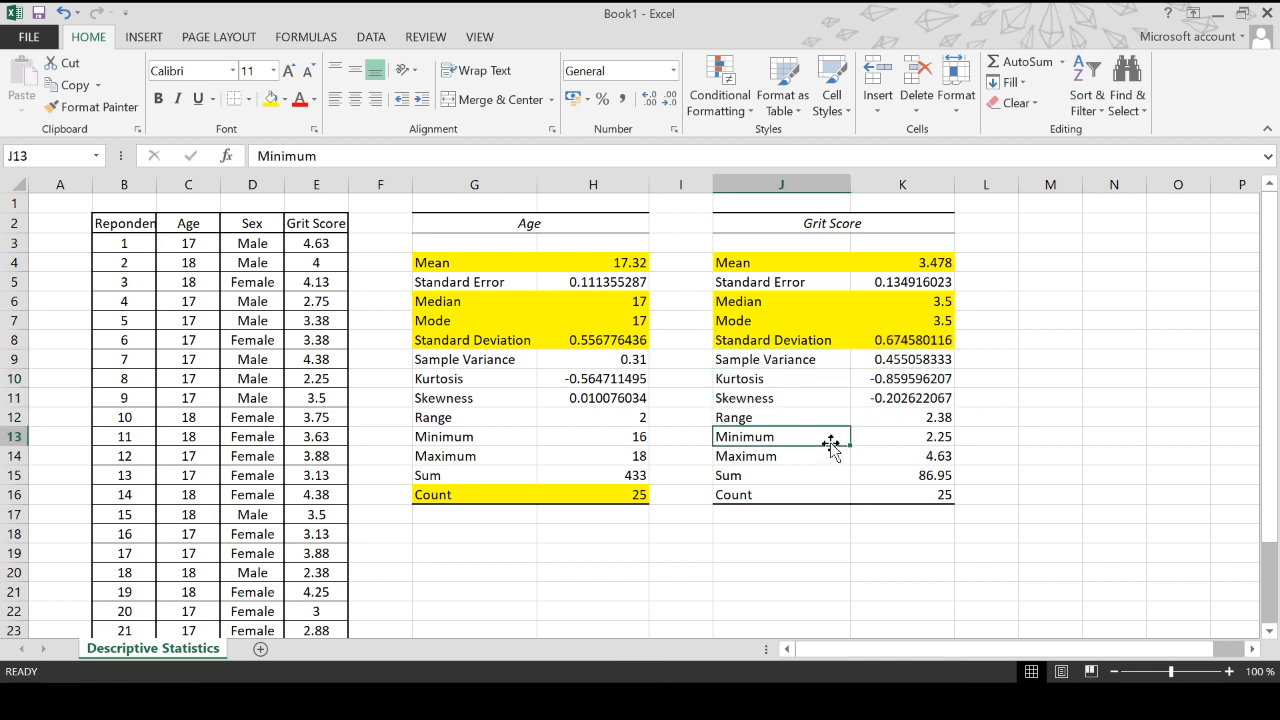
pyautogui.click(887, 402)
pyautogui.click(608, 402)
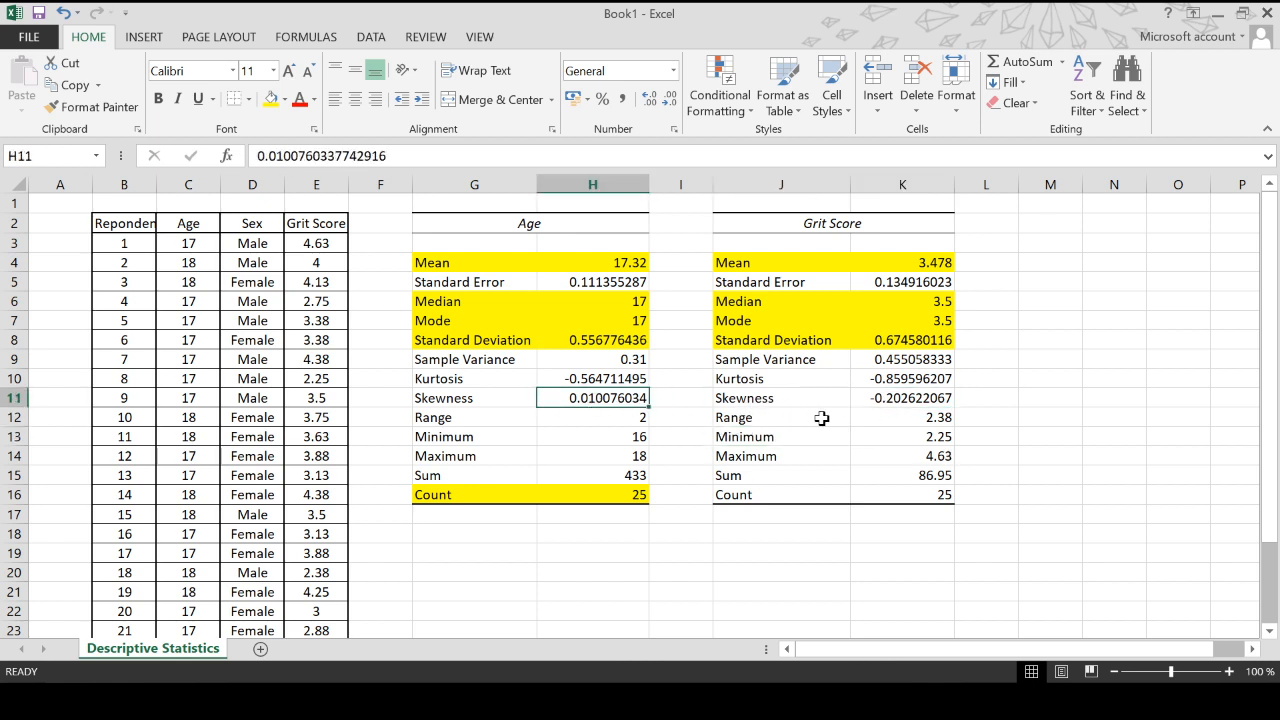
pyautogui.click(895, 401)
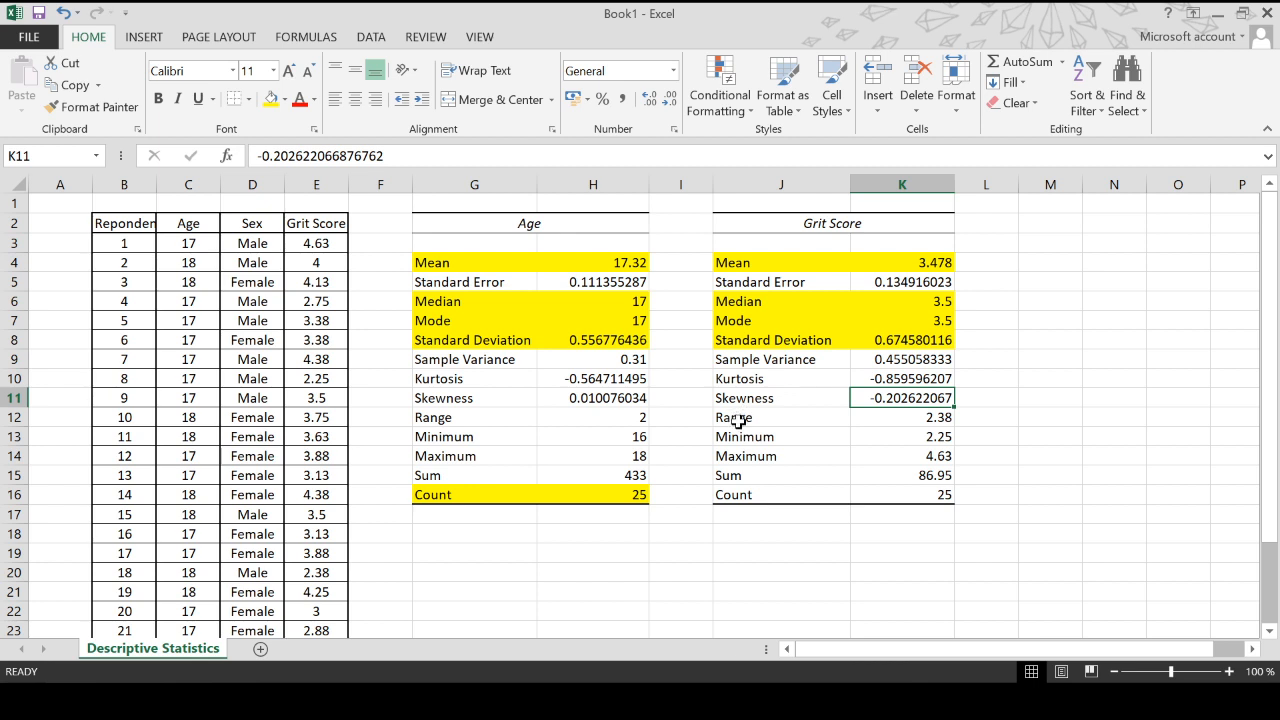
# - Highlight the Range rows of both the Grit Score and Age statistics tables with yellow fill
pyautogui.moveTo(740, 420); pyautogui.dragTo(918, 420)
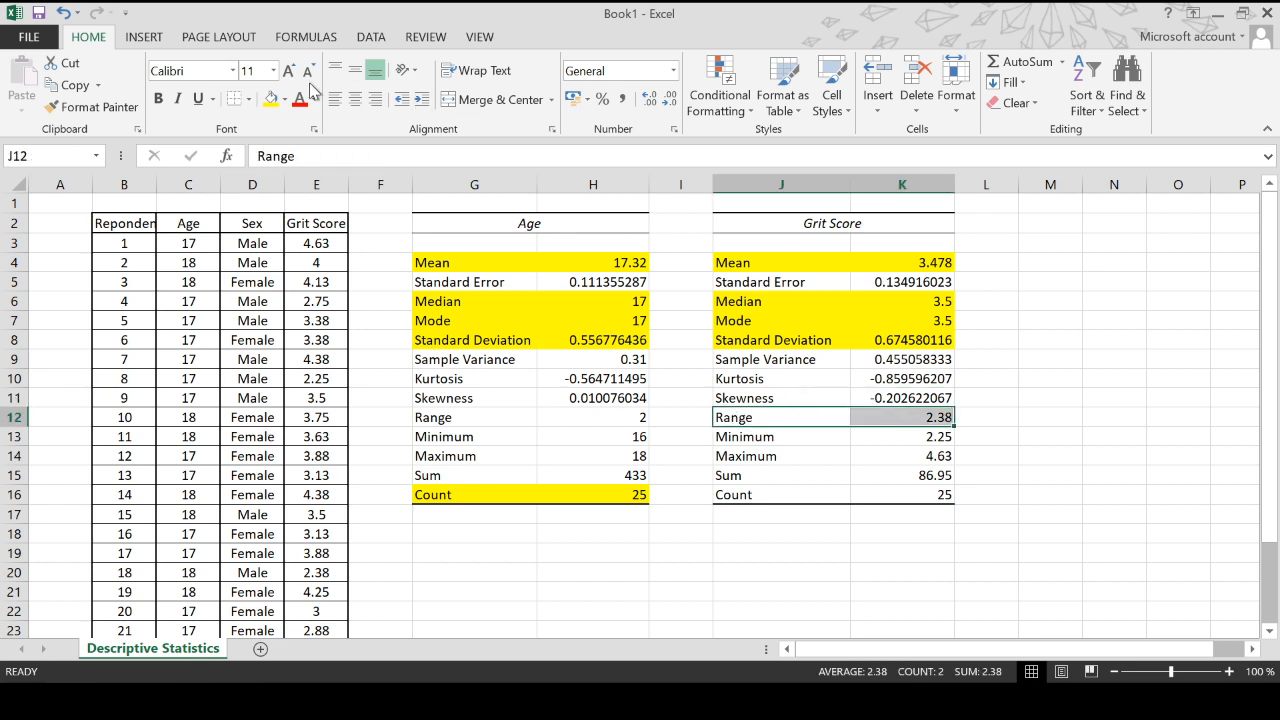
pyautogui.click(270, 99)
pyautogui.moveTo(462, 420); pyautogui.dragTo(565, 415)
pyautogui.click(270, 99)
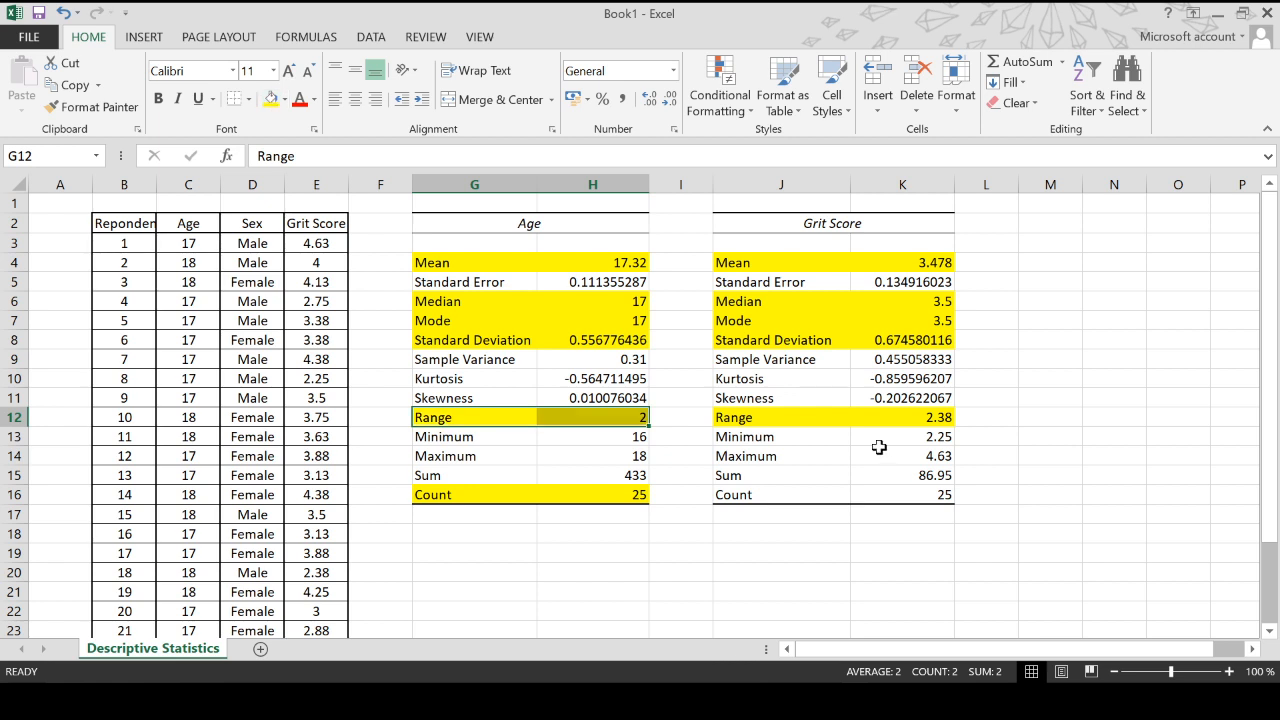
# - Highlight the Count row of the Grit Score statistics table with yellow fill
pyautogui.click(944, 440)
pyautogui.click(938, 460)
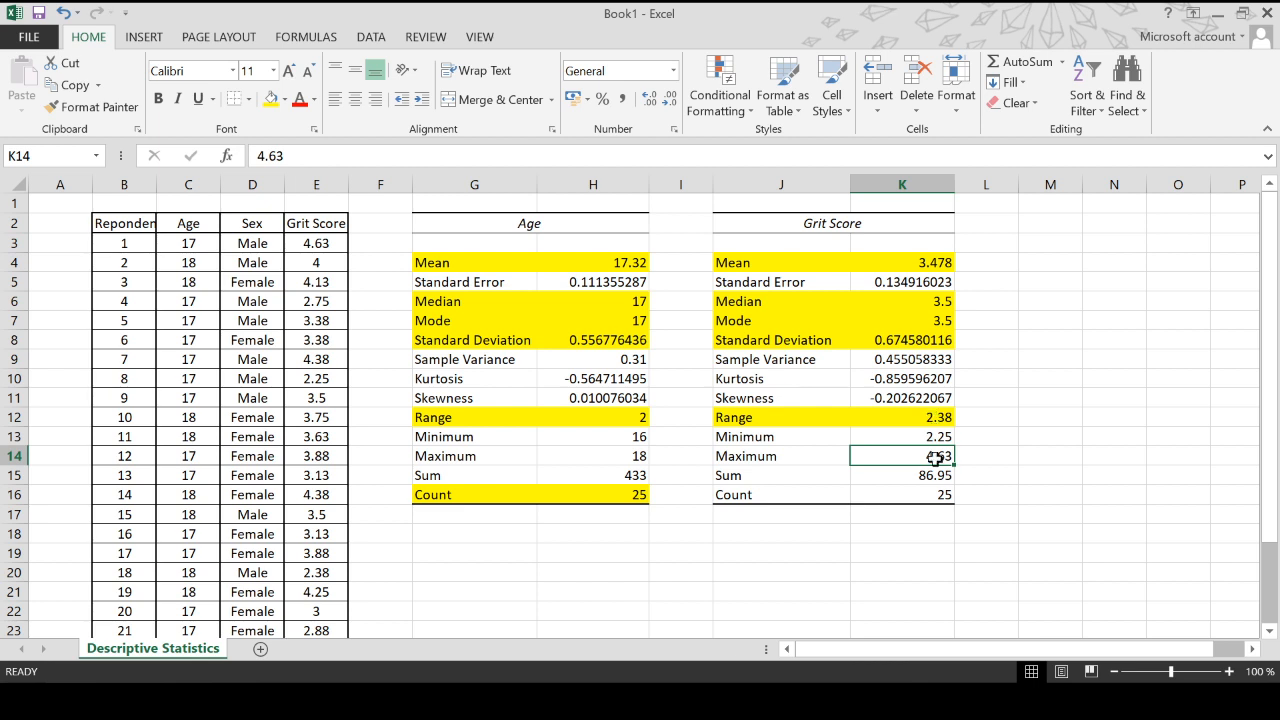
pyautogui.click(900, 471)
pyautogui.moveTo(752, 502); pyautogui.dragTo(946, 495)
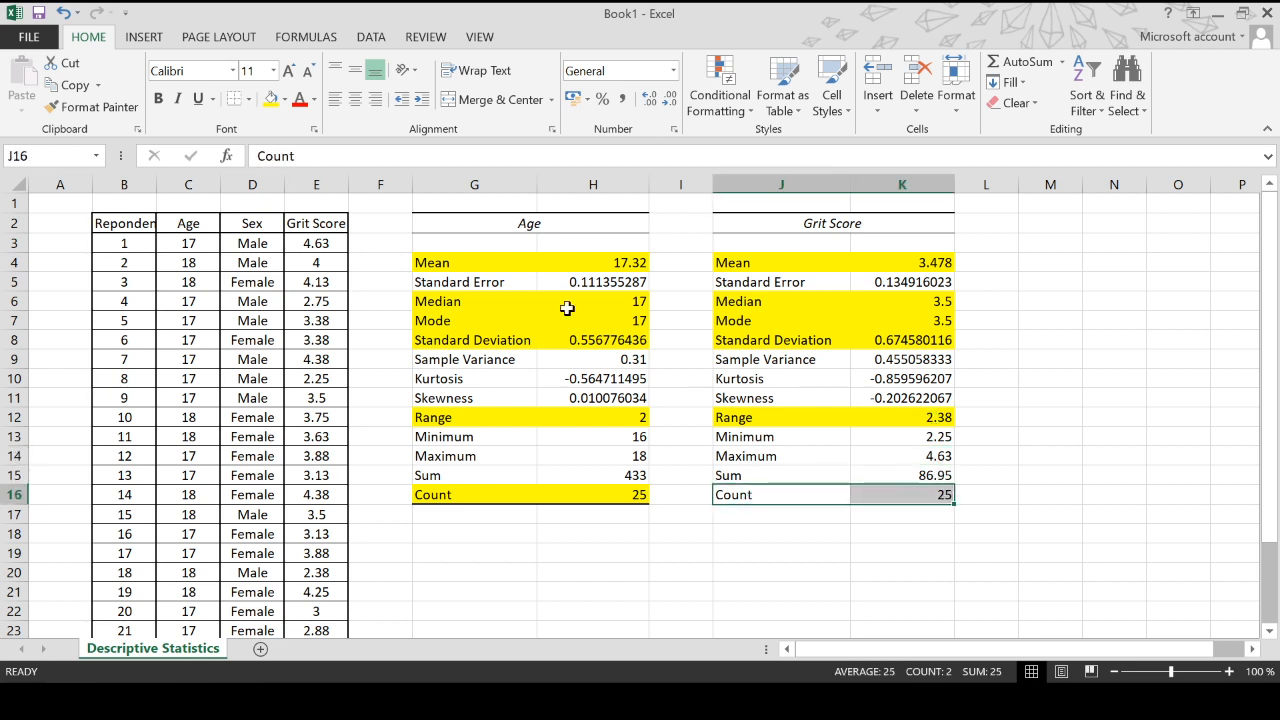
pyautogui.click(270, 98)
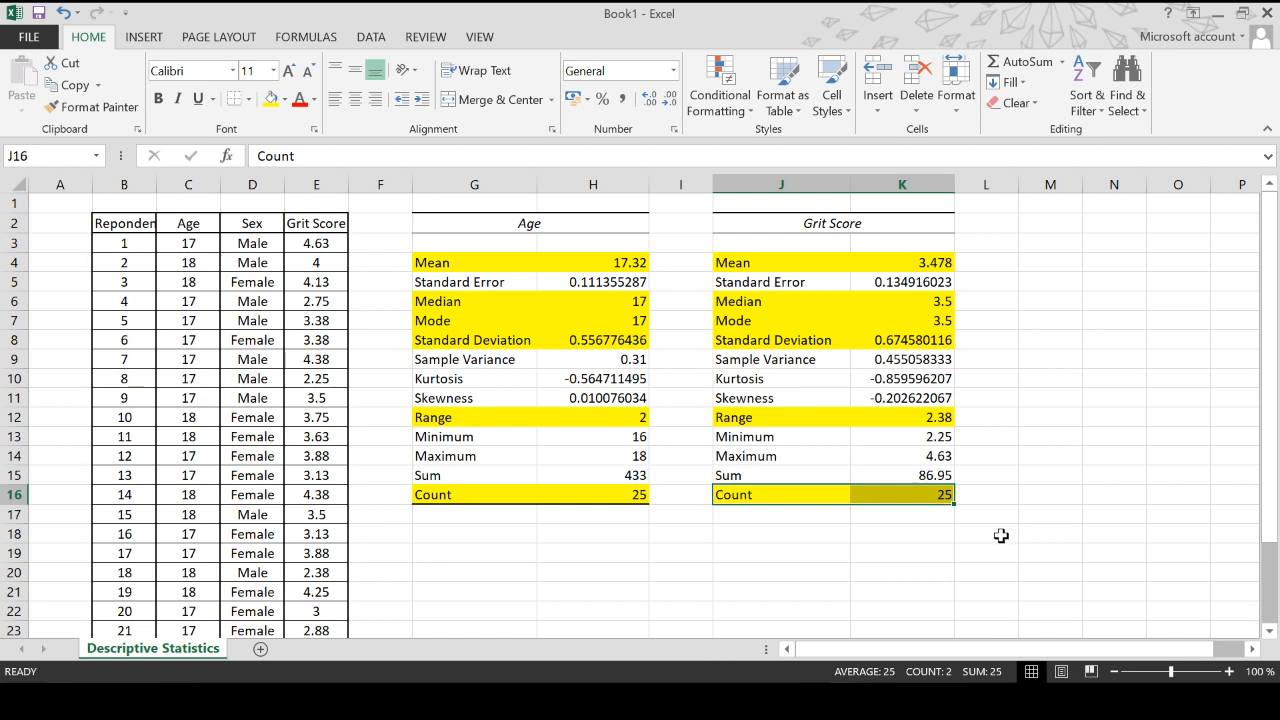
# - Enter the sentence "The mean age of the respondents is 17.32 with a standard deviation of 0.56." in cell G19 below the tables
pyautogui.click(461, 540)
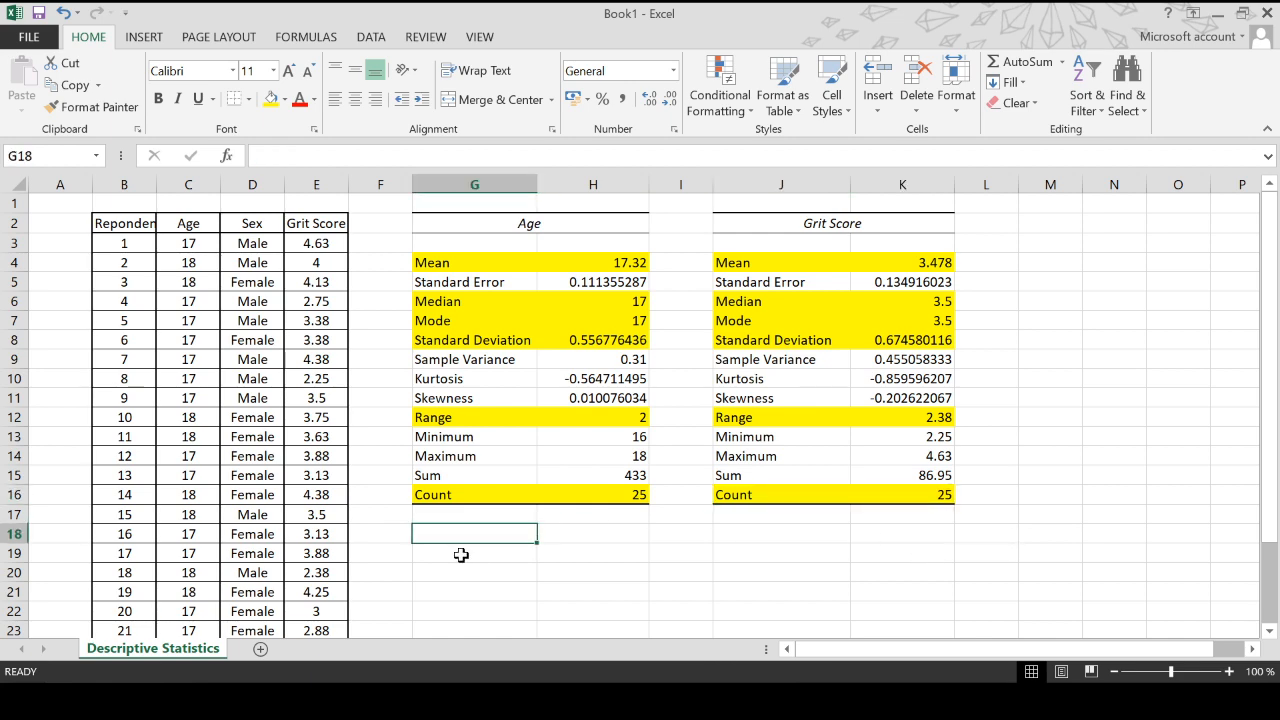
pyautogui.scroll(-1, 514, 517)
pyautogui.click(494, 498)
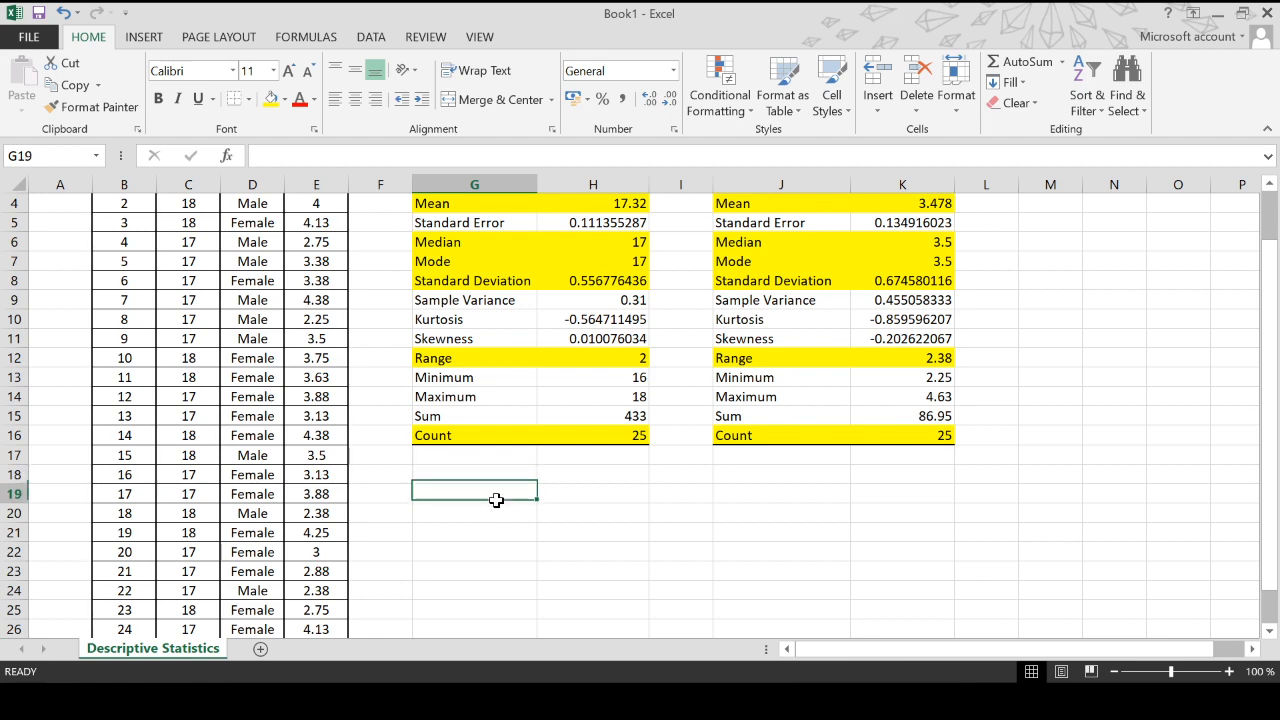
pyautogui.scroll(1, 629, 528)
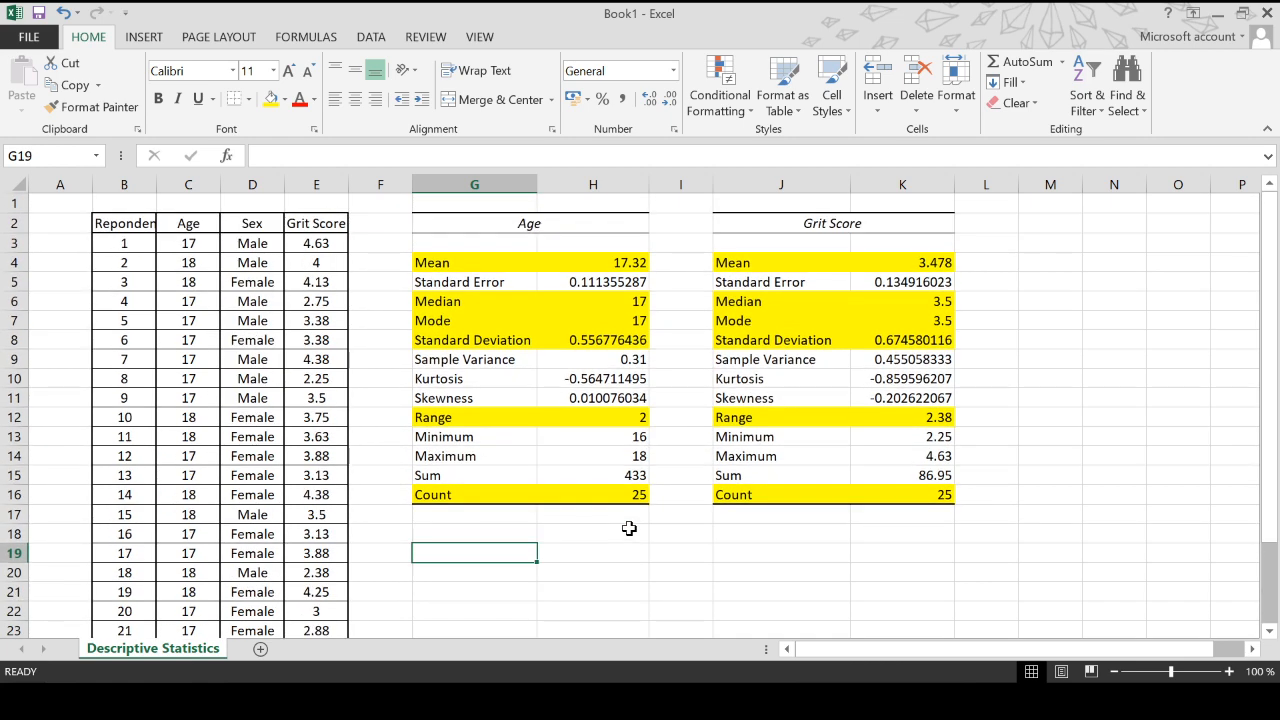
pyautogui.write('The ')
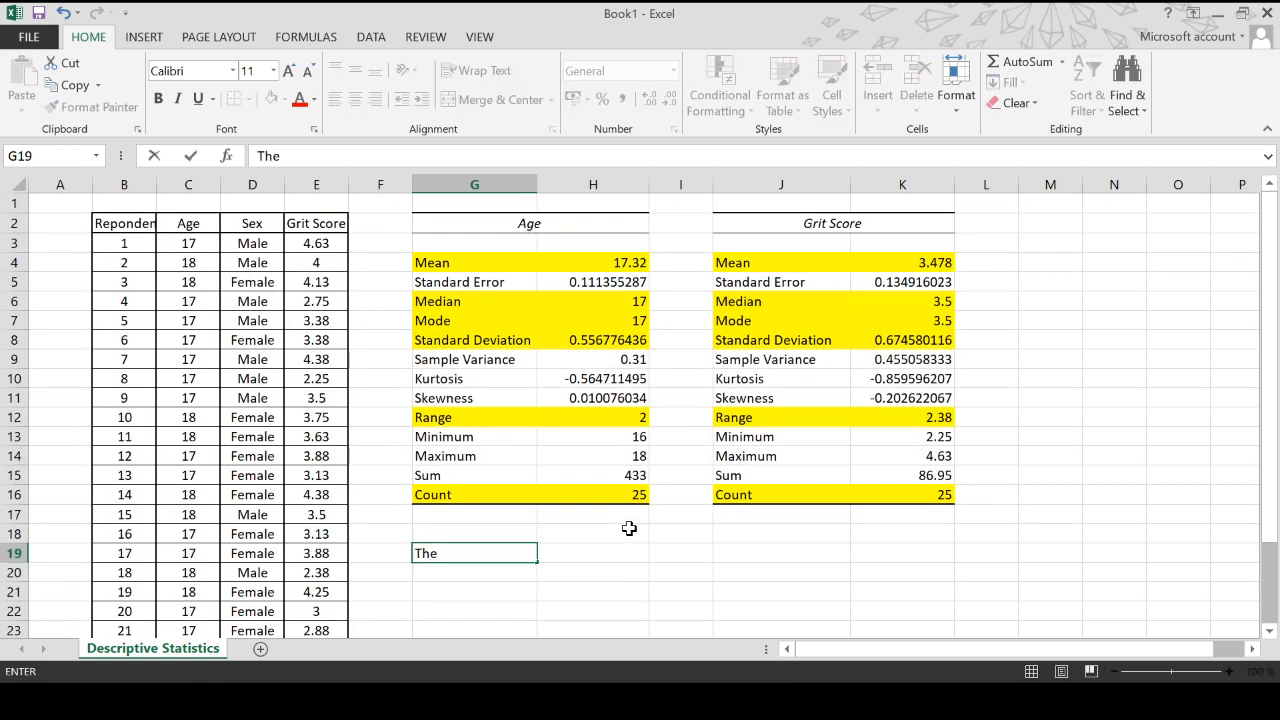
pyautogui.write('mean age of the res')
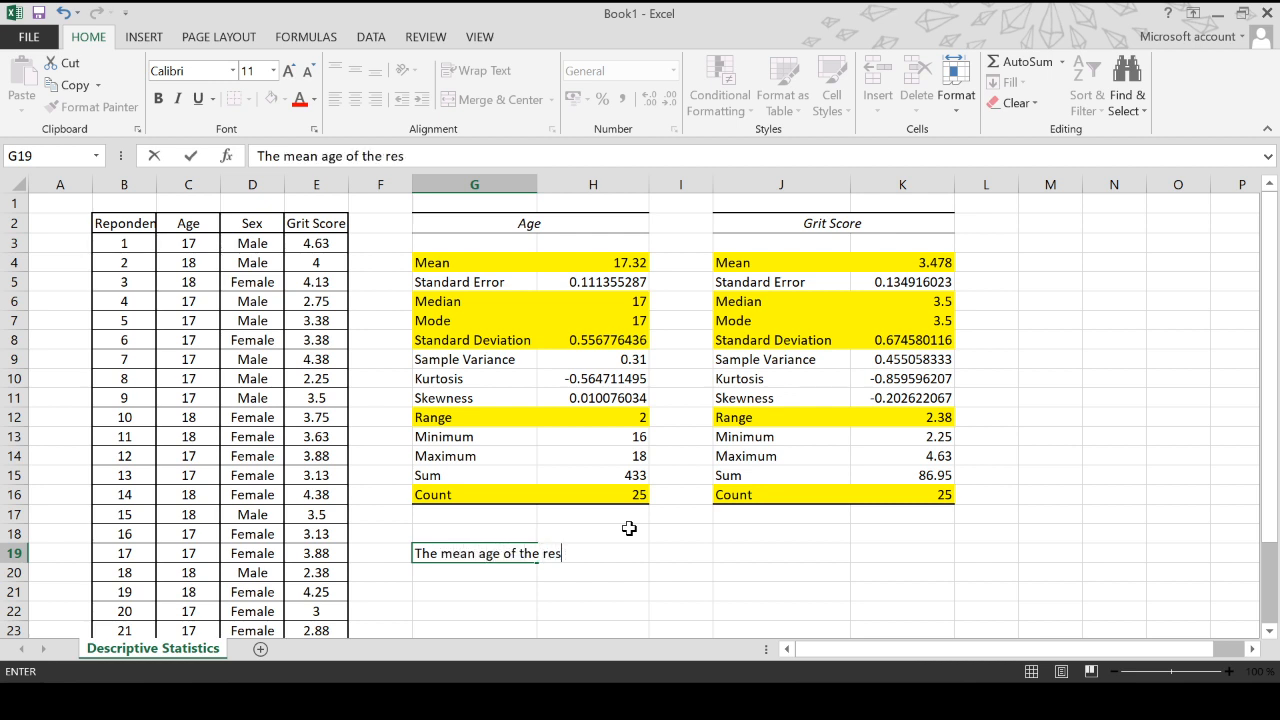
pyautogui.write('pondents is ')
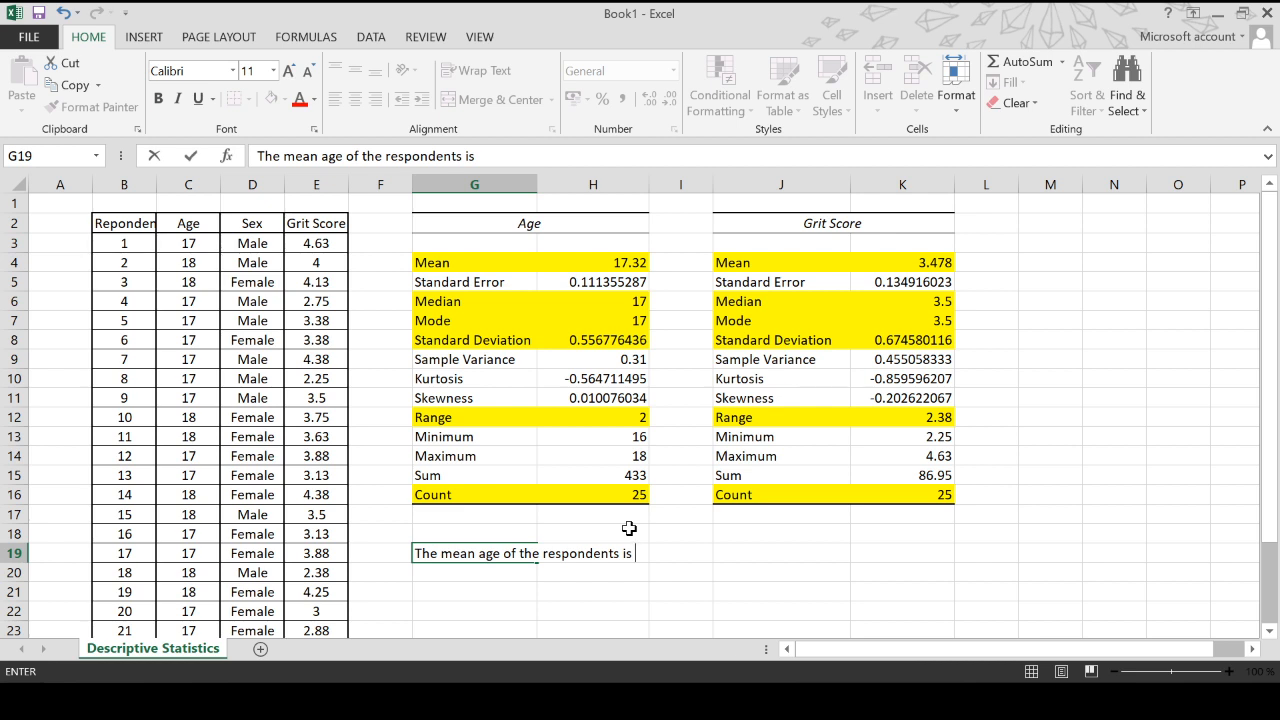
pyautogui.write('17.32 with a st')
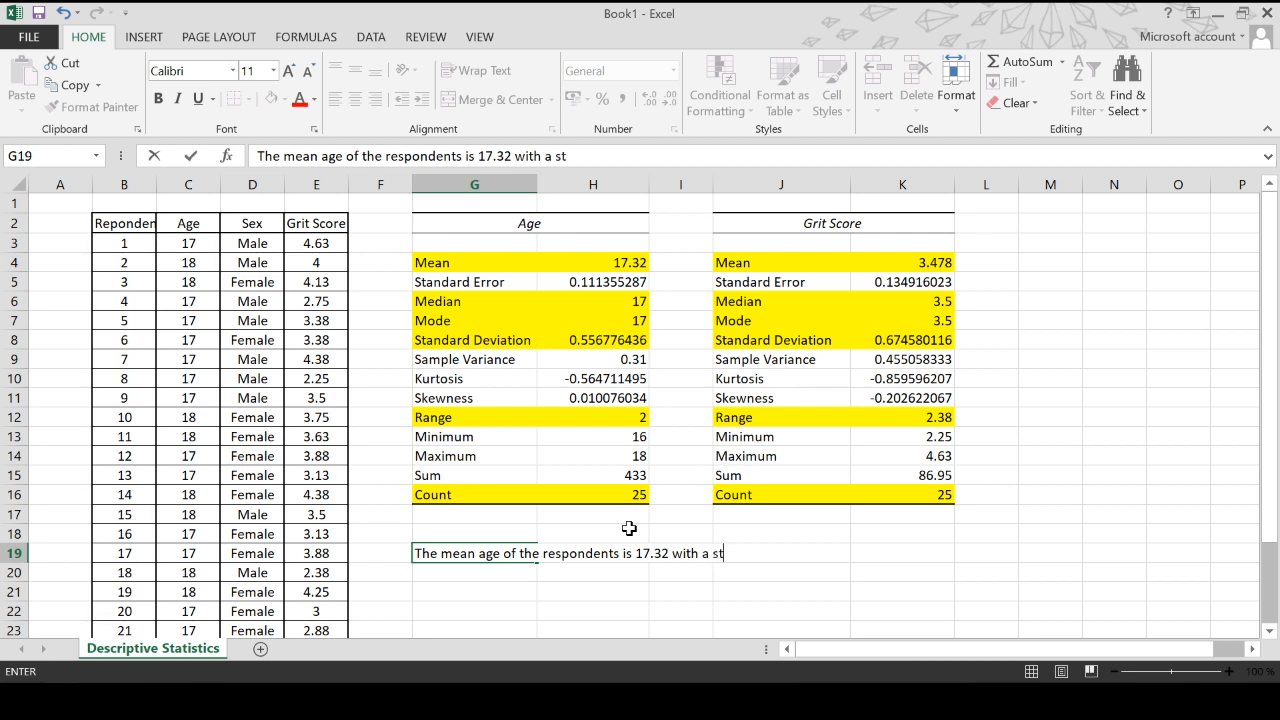
pyautogui.write('andard deviatio')
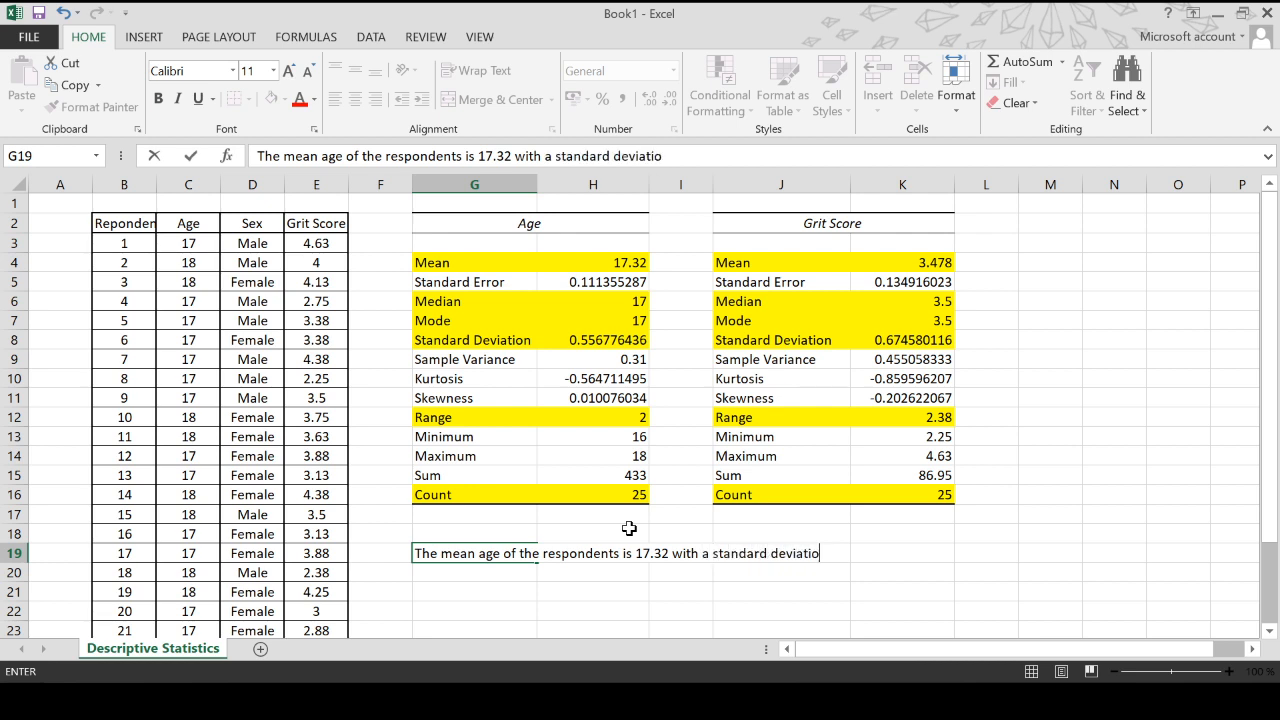
pyautogui.write('n of 0.56.')
pyautogui.click(540, 263)
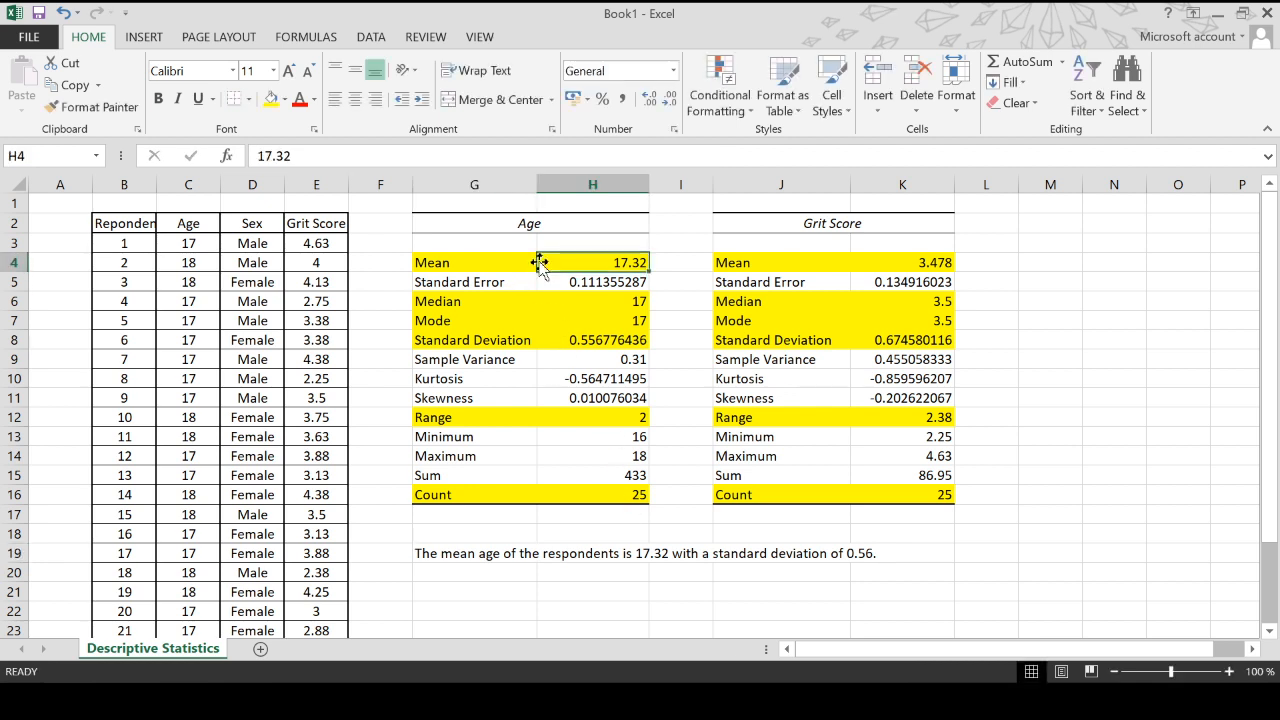
pyautogui.click(603, 343)
pyautogui.click(633, 492)
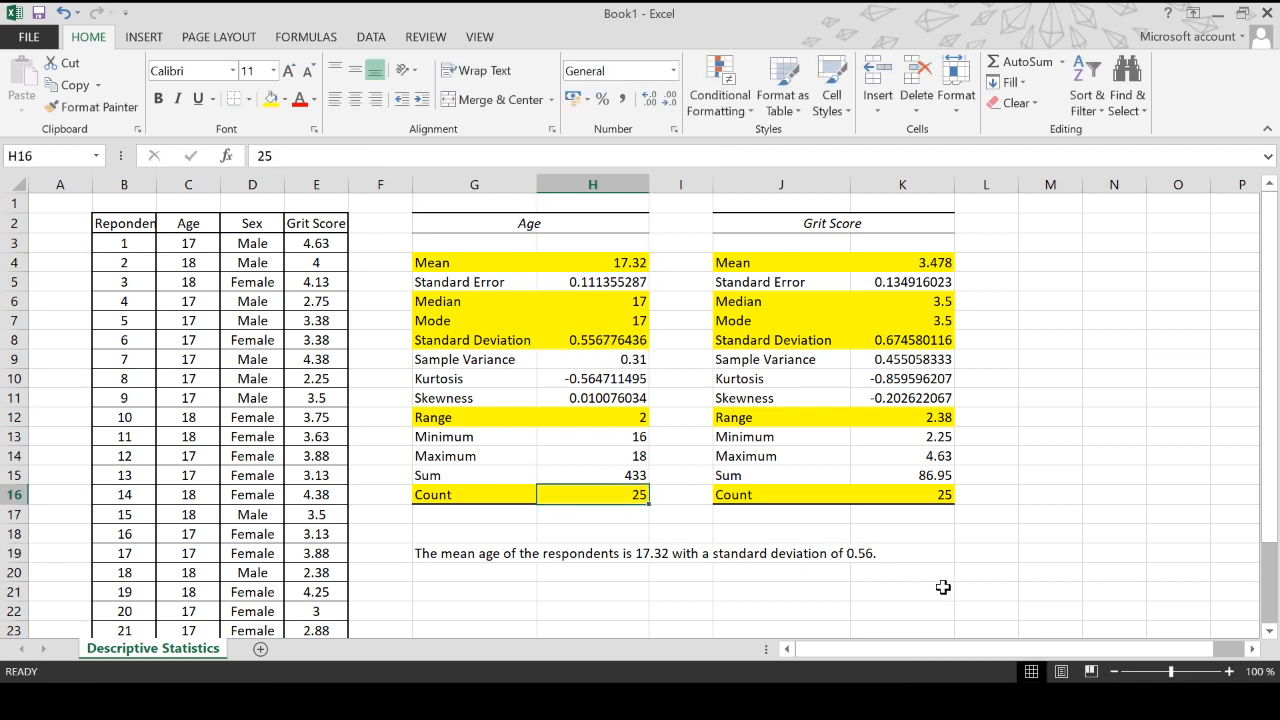